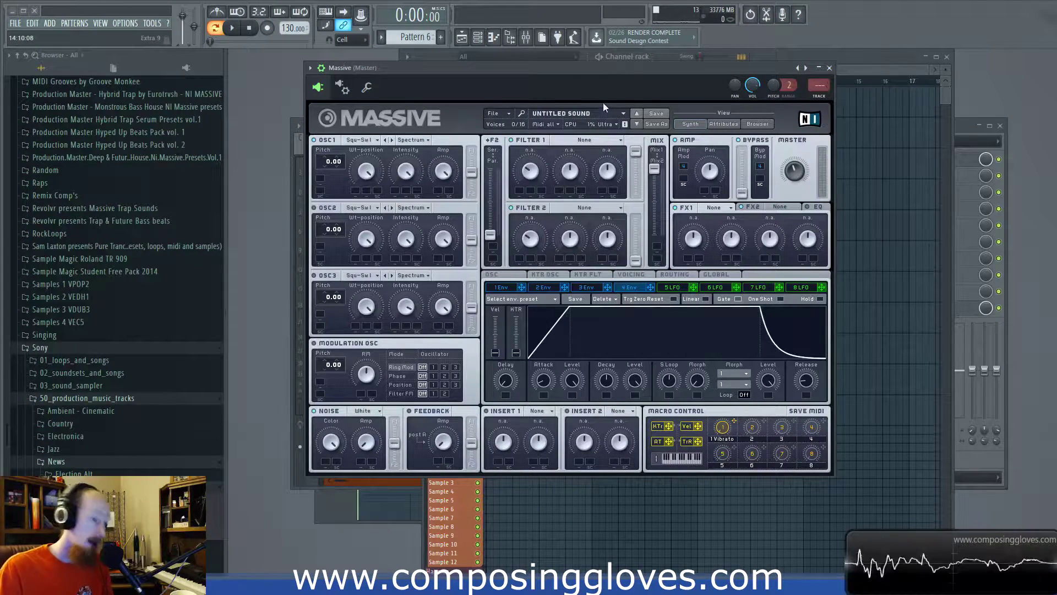
- Try the Sin-Square and Sin-Triangle wavetables in oscillator 1
{"action": "left_click_drag", "start_coordinate": [609, 71], "coordinate": [603, 91]}
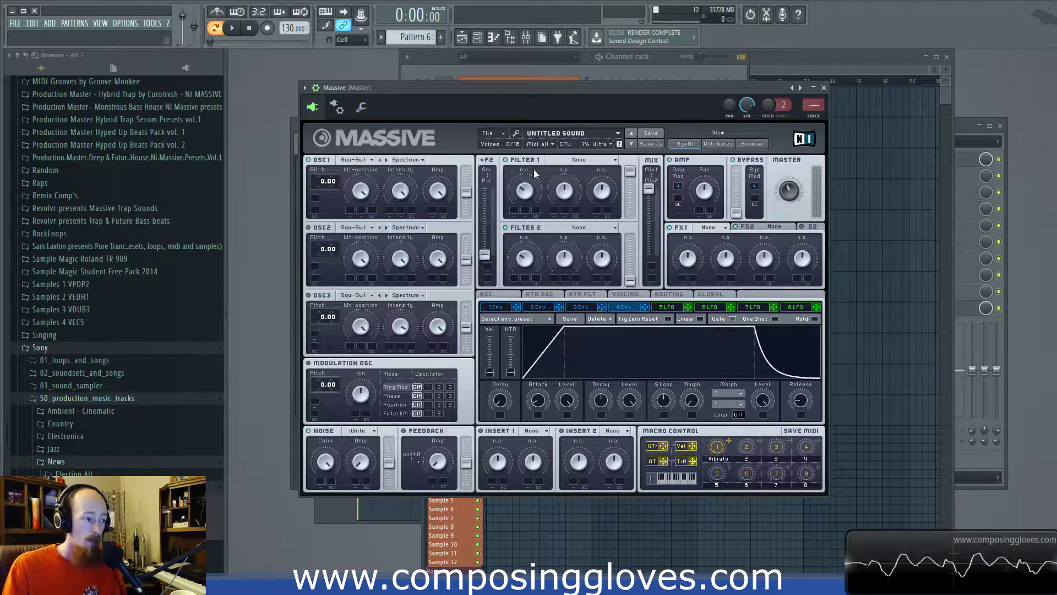
{"action": "left_click", "coordinate": [360, 159]}
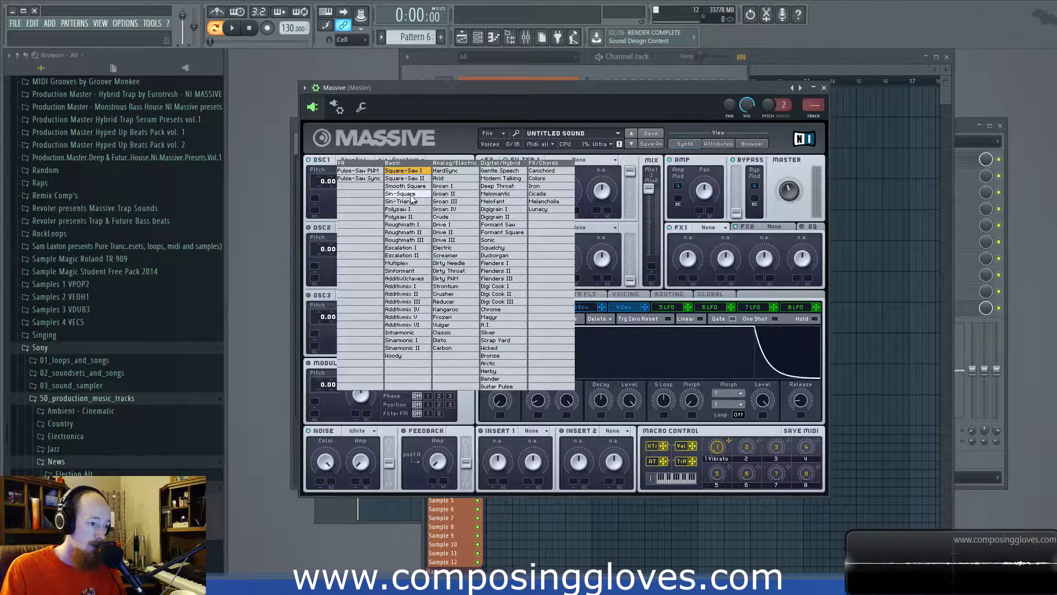
{"action": "left_click", "coordinate": [403, 194]}
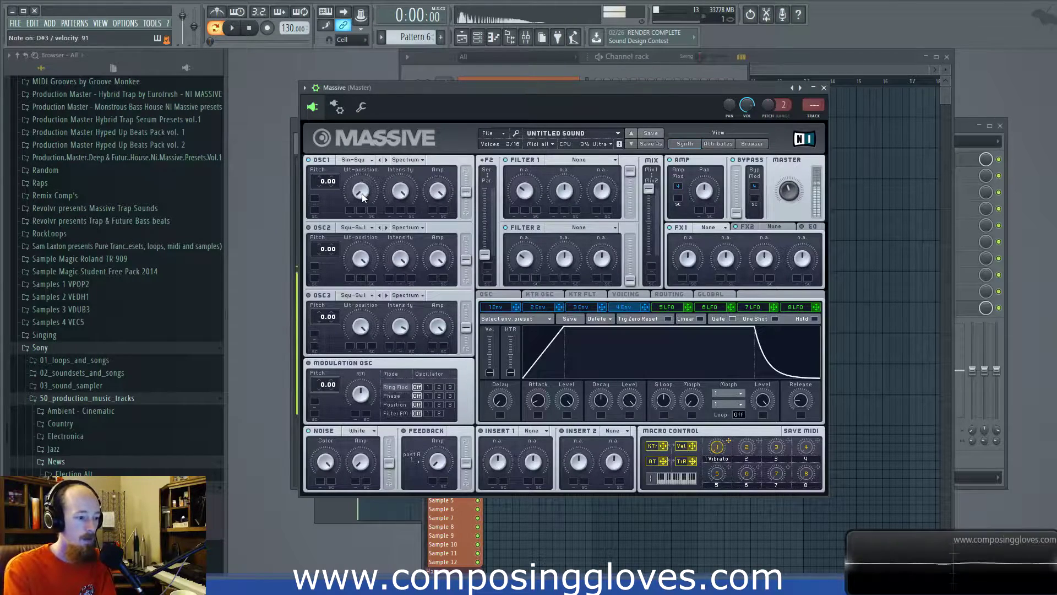
{"action": "left_click", "coordinate": [365, 161]}
{"action": "left_click", "coordinate": [399, 203]}
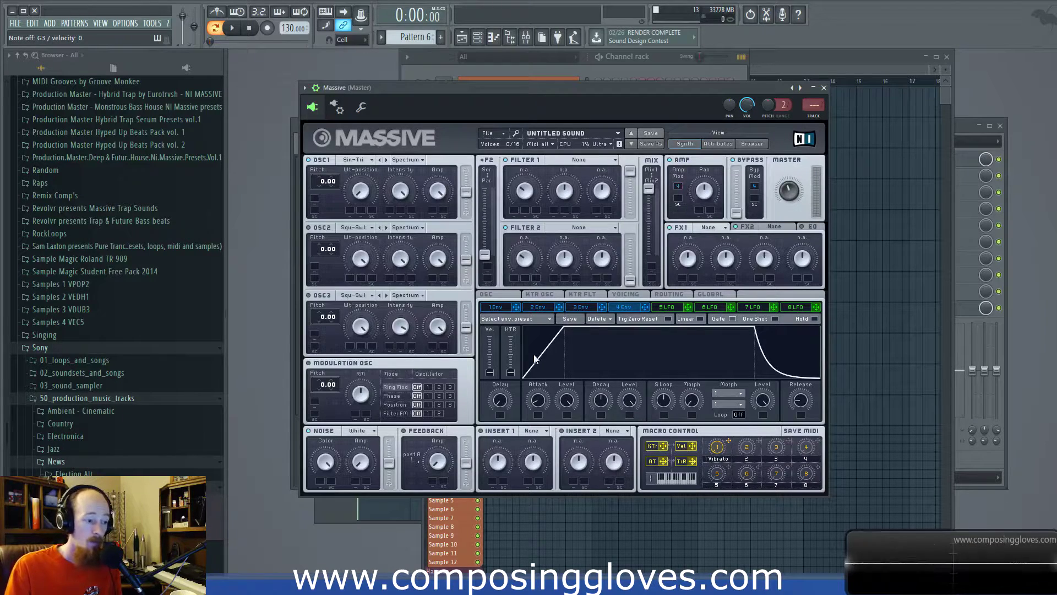
- Lengthen the attack of envelope 4 slightly and set oscillator 1's wavetable to Square-Saw II
{"action": "left_click_drag", "start_coordinate": [535, 402], "coordinate": [537, 390]}
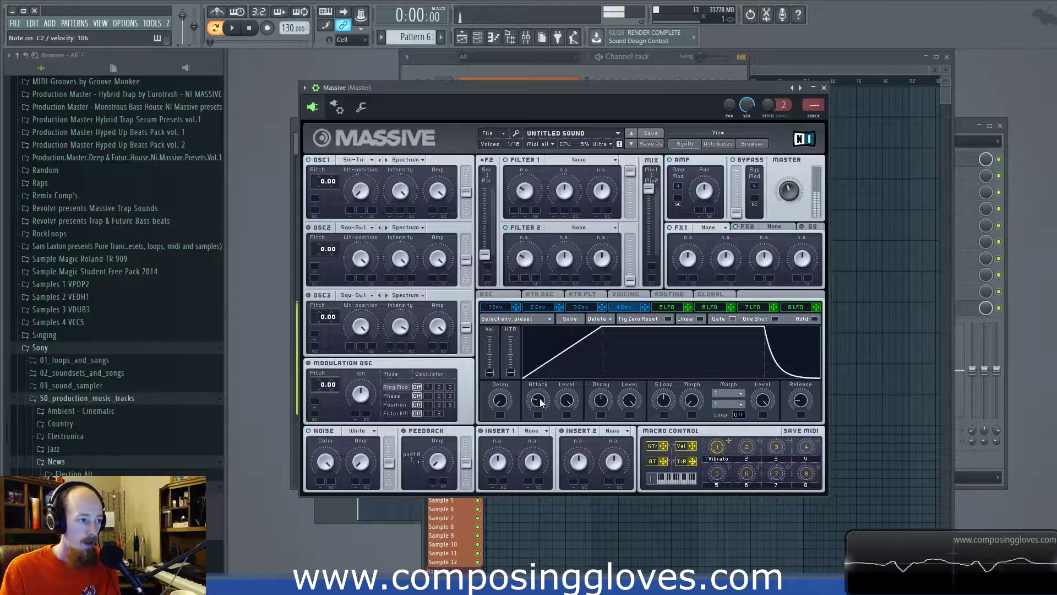
{"action": "left_click_drag", "start_coordinate": [540, 408], "coordinate": [540, 408]}
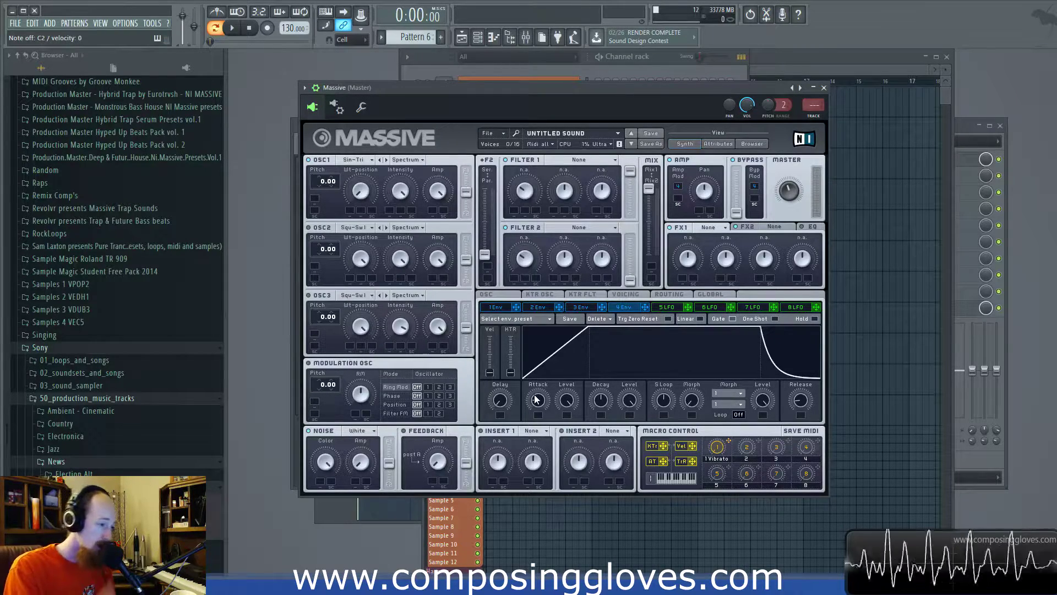
{"action": "left_click", "coordinate": [356, 161]}
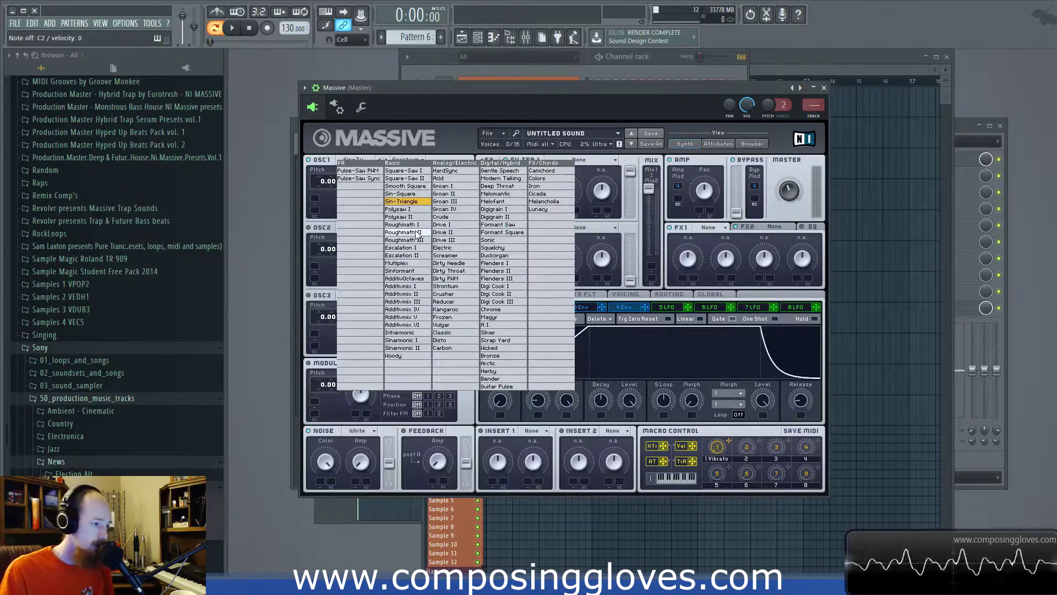
{"action": "left_click", "coordinate": [416, 178]}
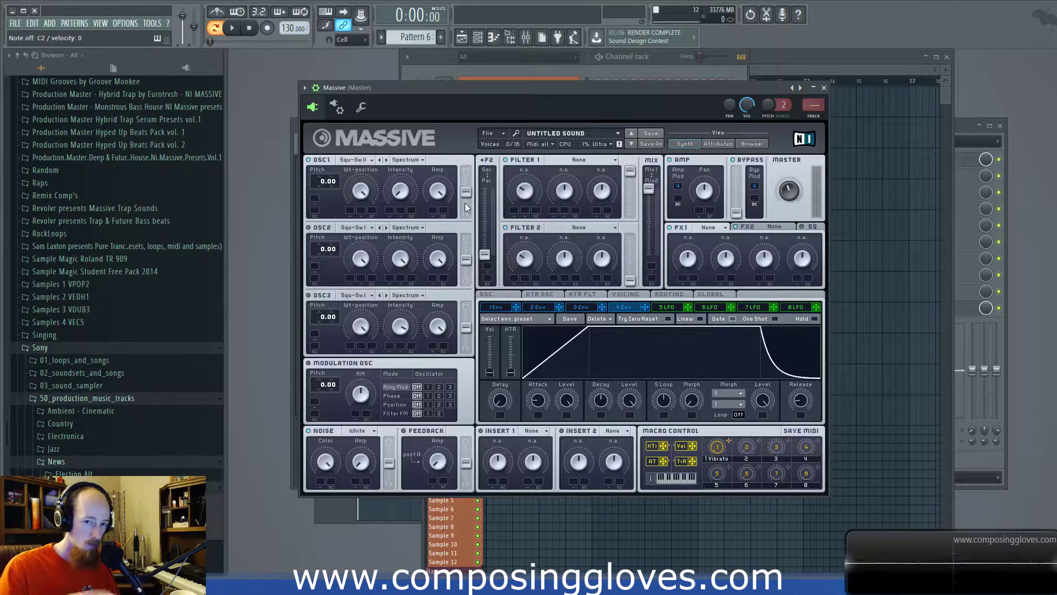
- Set the filter arrangement fully to serial and route oscillator 1 entirely into filter 1
{"action": "left_click_drag", "start_coordinate": [510, 91], "coordinate": [518, 86]}
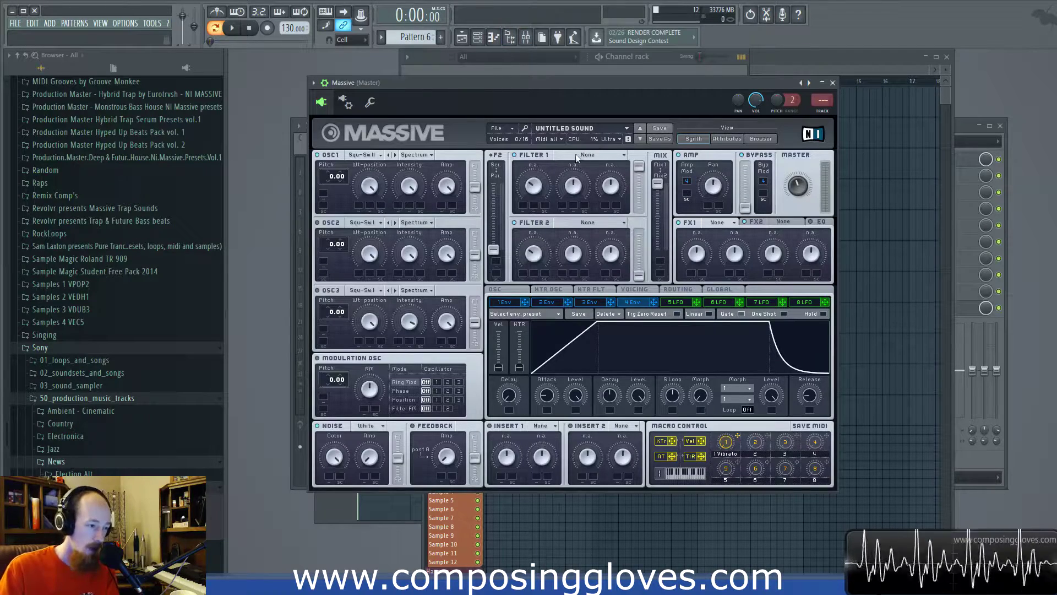
{"action": "left_click_drag", "start_coordinate": [491, 247], "coordinate": [487, 110]}
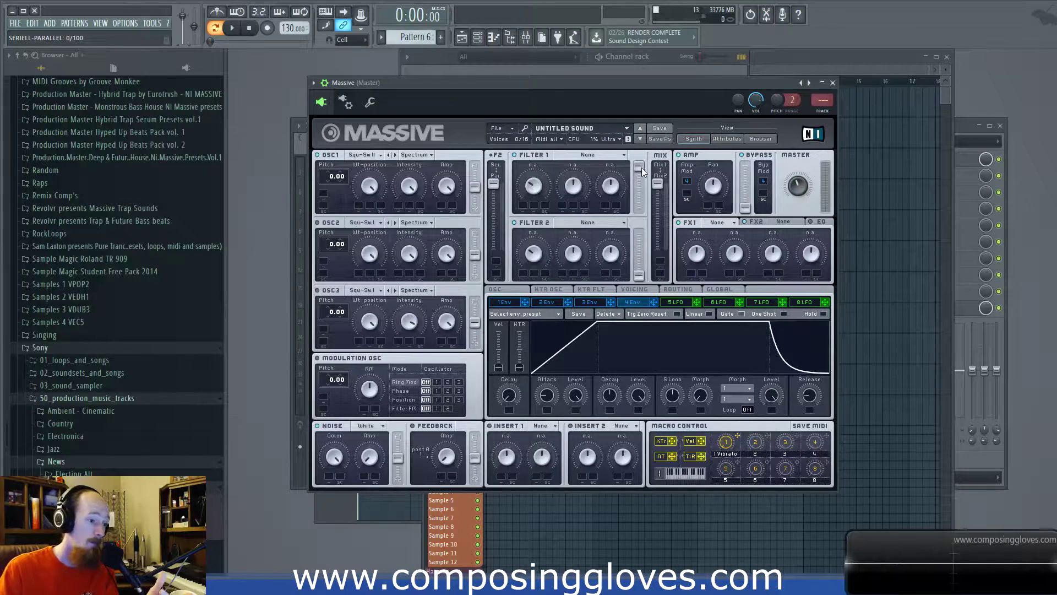
{"action": "left_click_drag", "start_coordinate": [474, 187], "coordinate": [465, 112]}
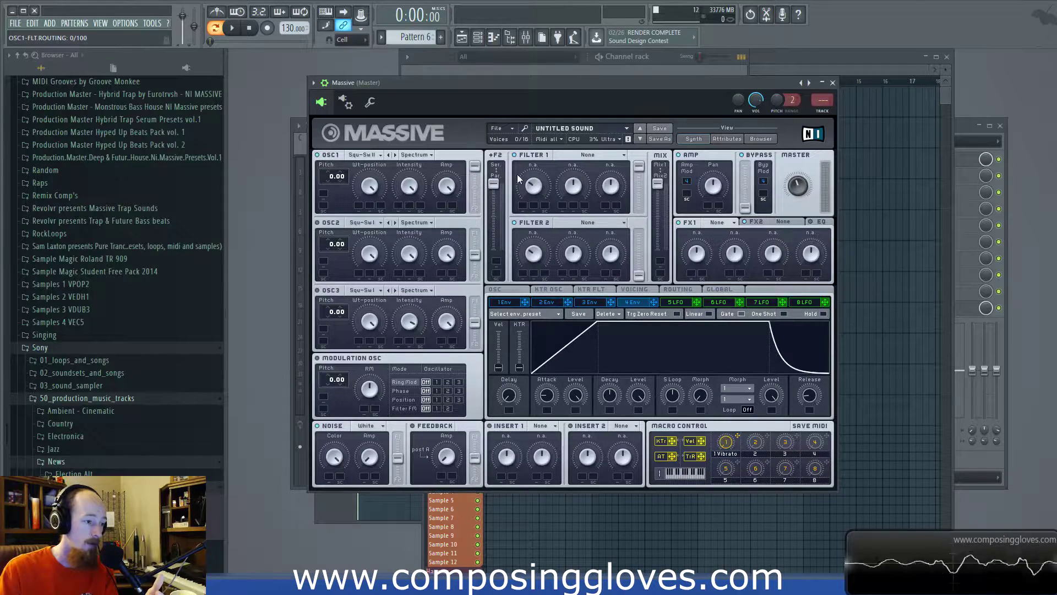
- Set filter 1 to Lowpass 2 with the cutoff at 35 and the resonance at 0
{"action": "left_click", "coordinate": [583, 157]}
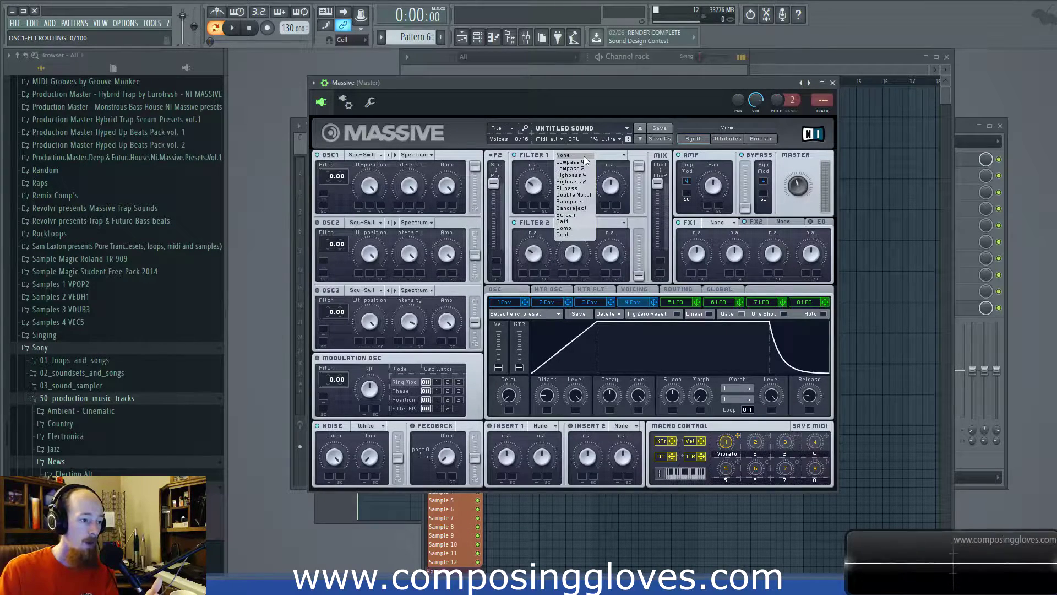
{"action": "left_click", "coordinate": [588, 167]}
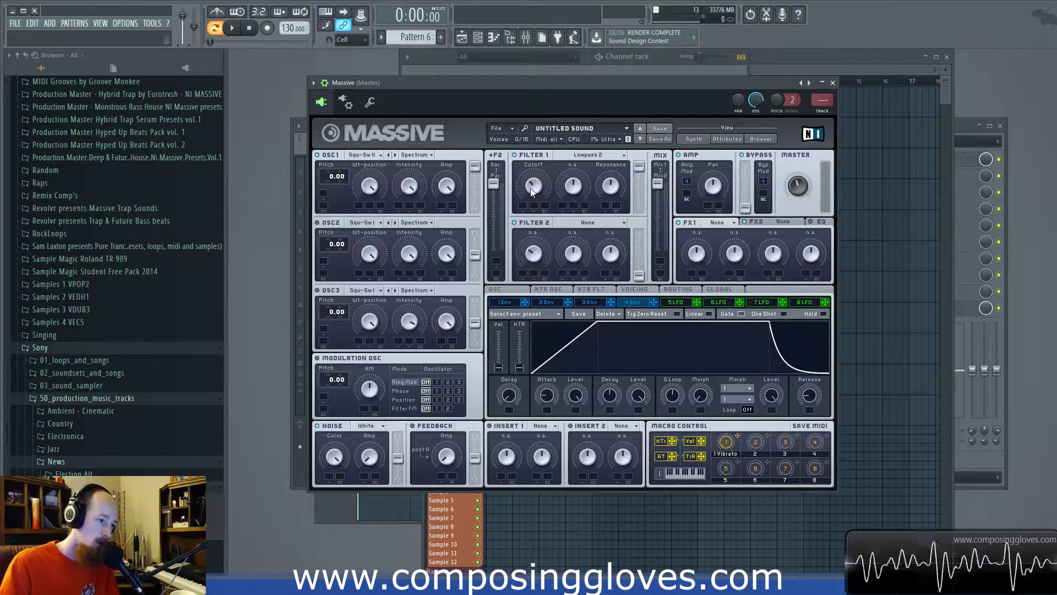
{"action": "mouse_move", "coordinate": [530, 187]}
{"action": "left_mouse_down"}
{"action": "mouse_move", "coordinate": [530, 157]}
{"action": "mouse_move", "coordinate": [530, 199]}
{"action": "left_mouse_up"}
{"action": "left_click_drag", "start_coordinate": [611, 186], "coordinate": [610, 201]}
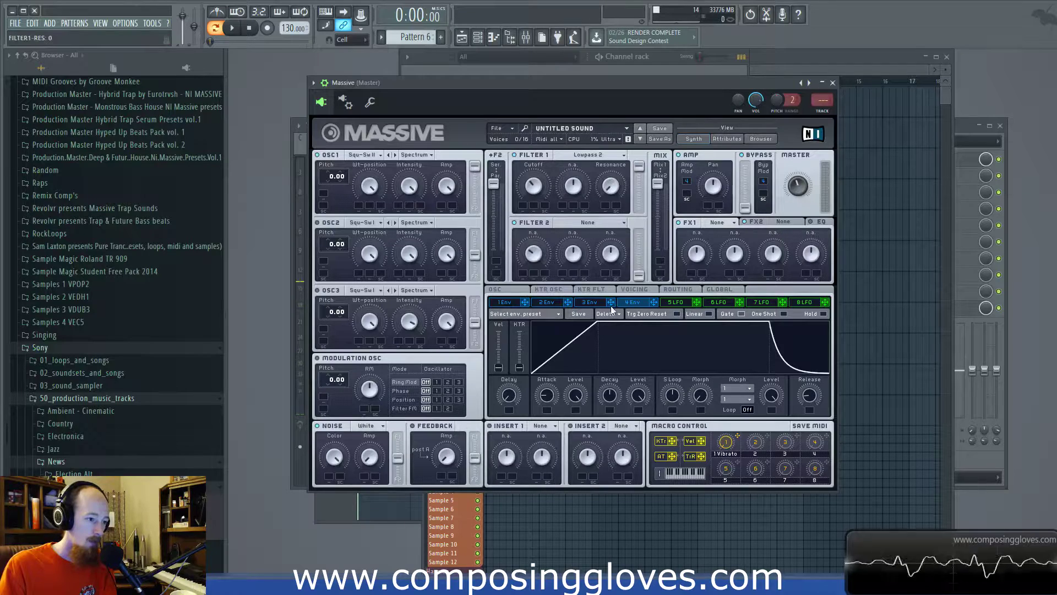
{"action": "mouse_move", "coordinate": [533, 186]}
{"action": "left_mouse_down"}
{"action": "mouse_move", "coordinate": [538, 112]}
{"action": "mouse_move", "coordinate": [537, 191]}
{"action": "left_mouse_up"}
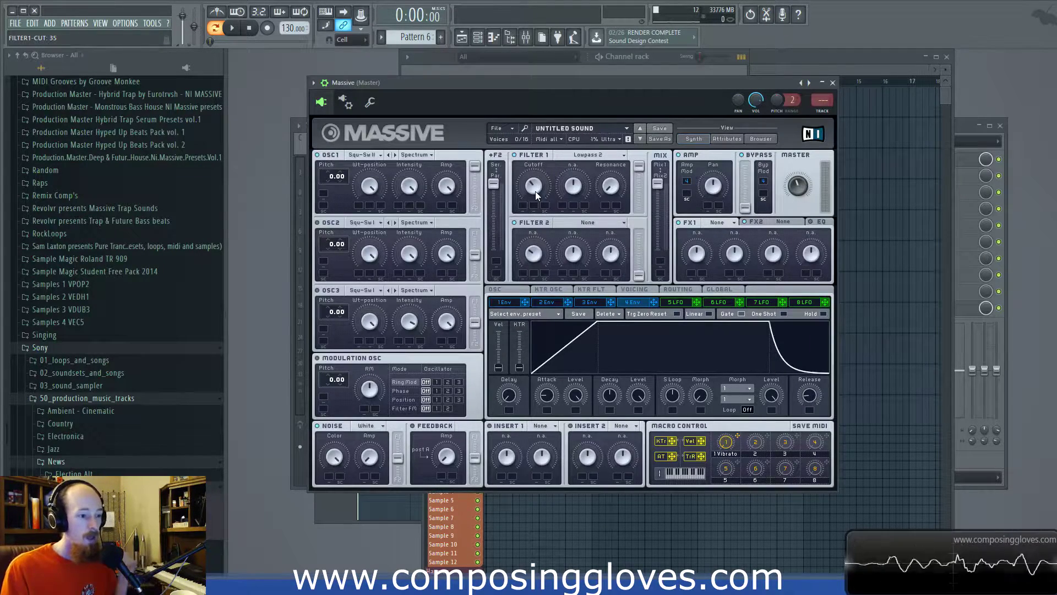
- Try the Tele Tube effect in FX1 and adjust its drive
{"action": "left_click", "coordinate": [722, 220]}
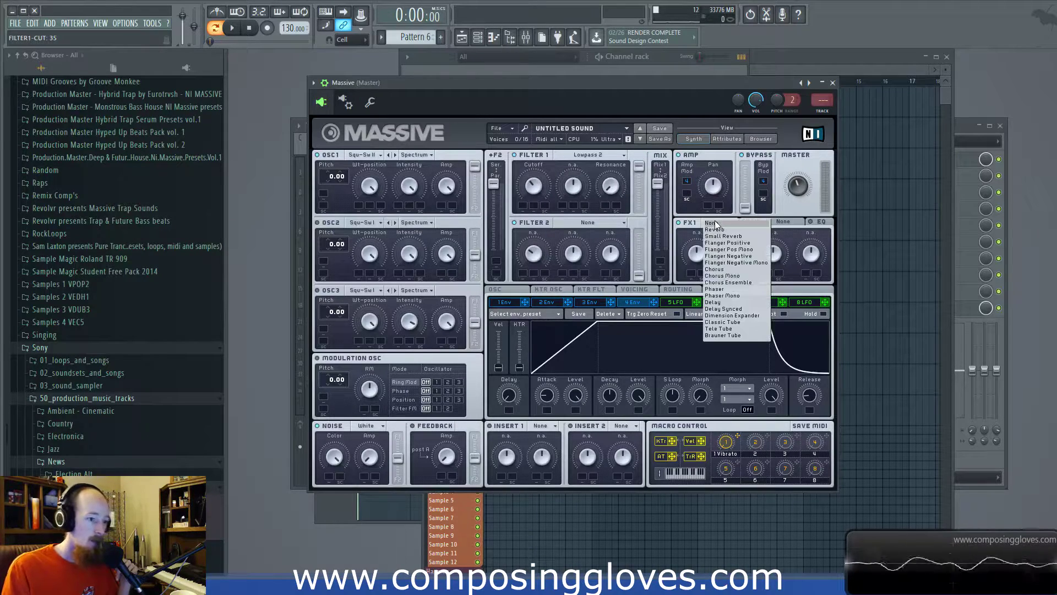
{"action": "left_click", "coordinate": [735, 329]}
{"action": "left_click", "coordinate": [721, 223]}
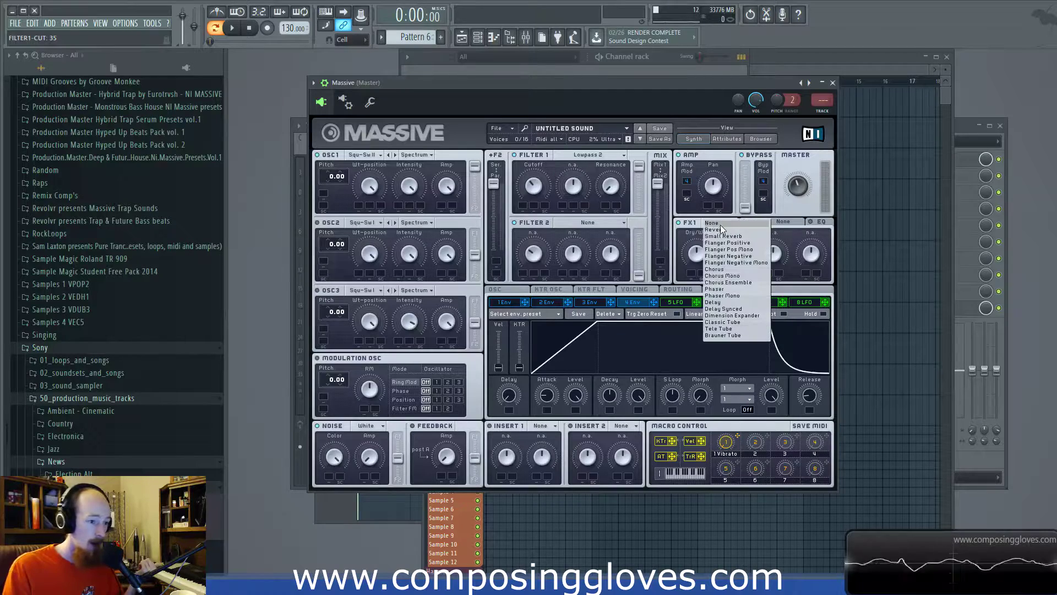
{"action": "left_click", "coordinate": [744, 329]}
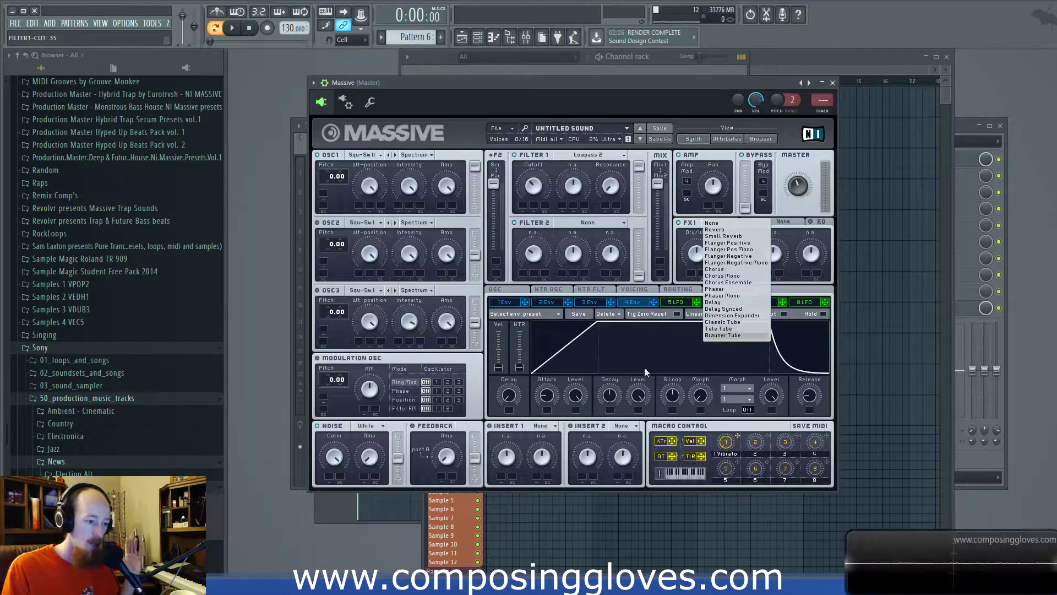
{"action": "left_click", "coordinate": [550, 426]}
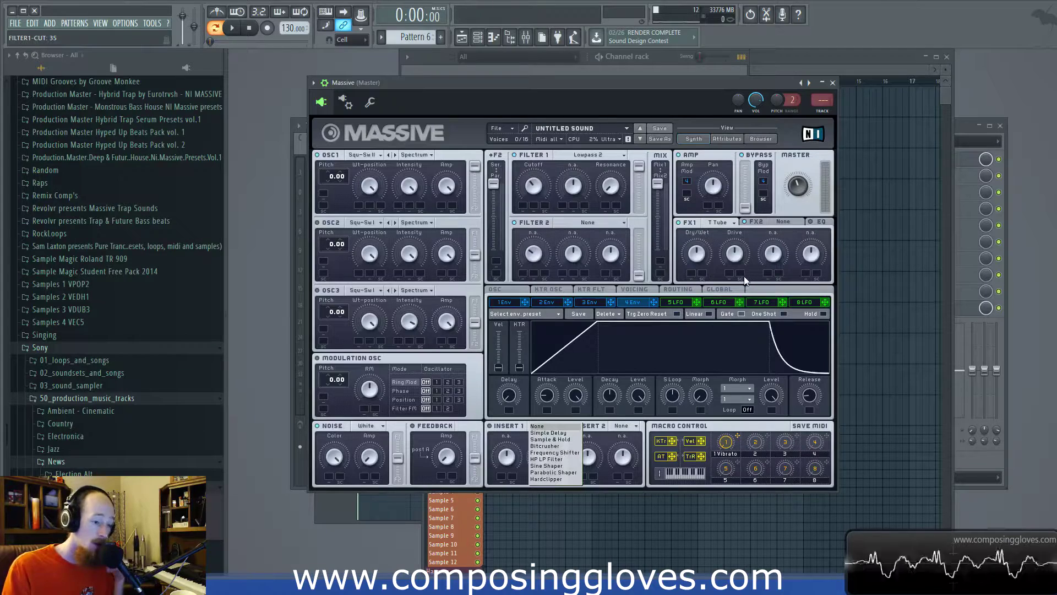
{"action": "left_click", "coordinate": [719, 232]}
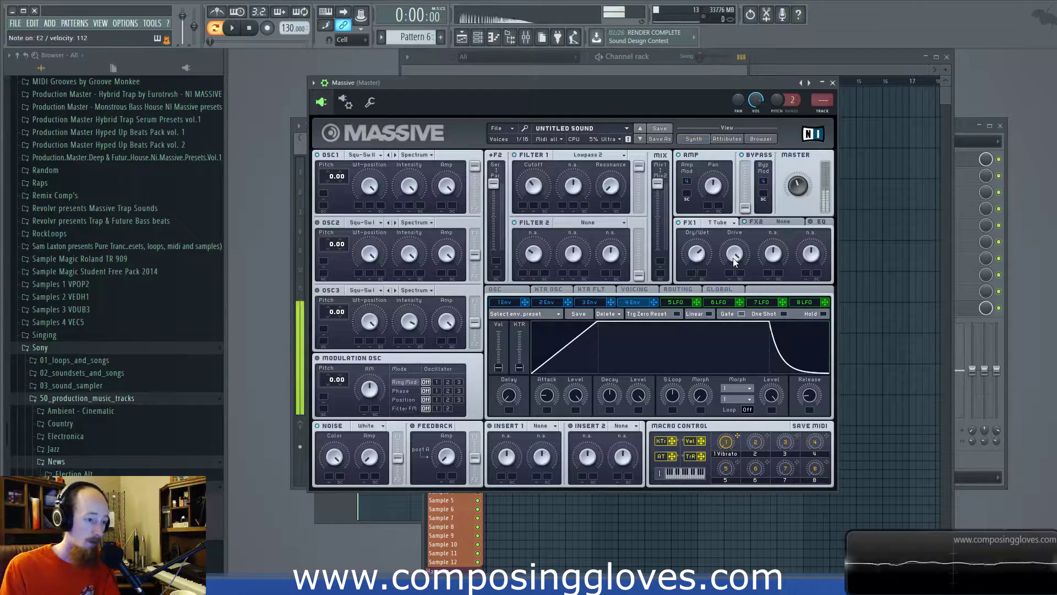
{"action": "left_click_drag", "start_coordinate": [746, 218], "coordinate": [729, 265]}
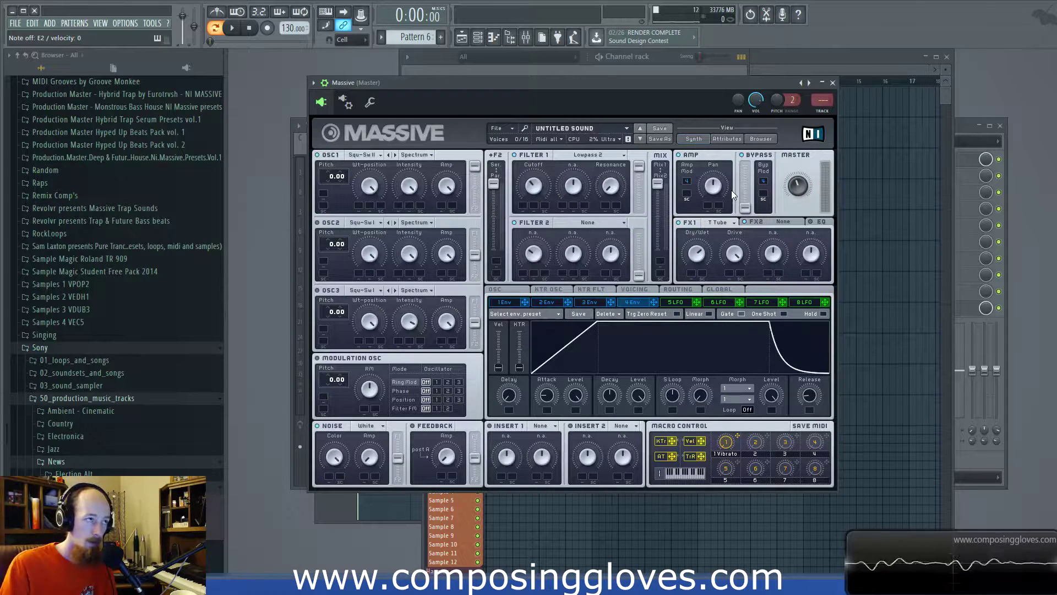
- Switch FX1 to Brauner Tube with the drive at about 65 and the dry/wet mix at about 70
{"action": "left_click", "coordinate": [724, 222]}
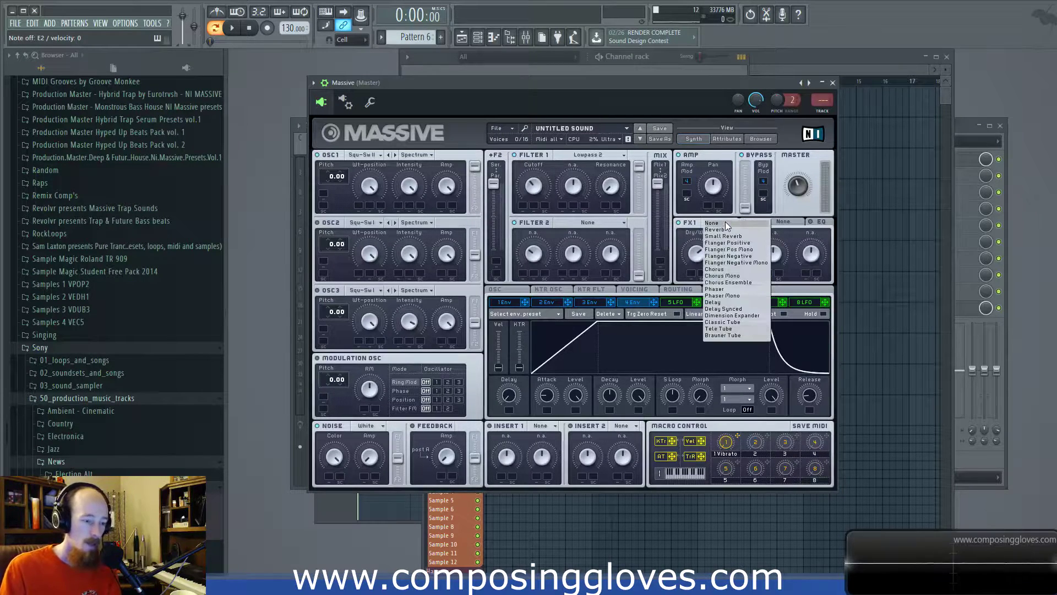
{"action": "left_click", "coordinate": [740, 336]}
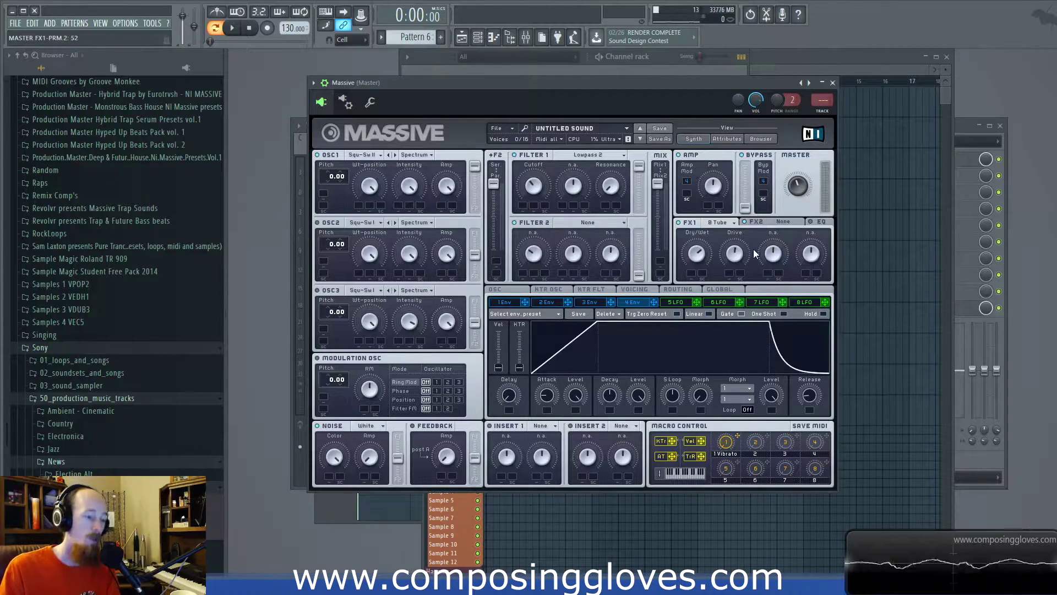
{"action": "left_click_drag", "start_coordinate": [737, 255], "coordinate": [737, 250]}
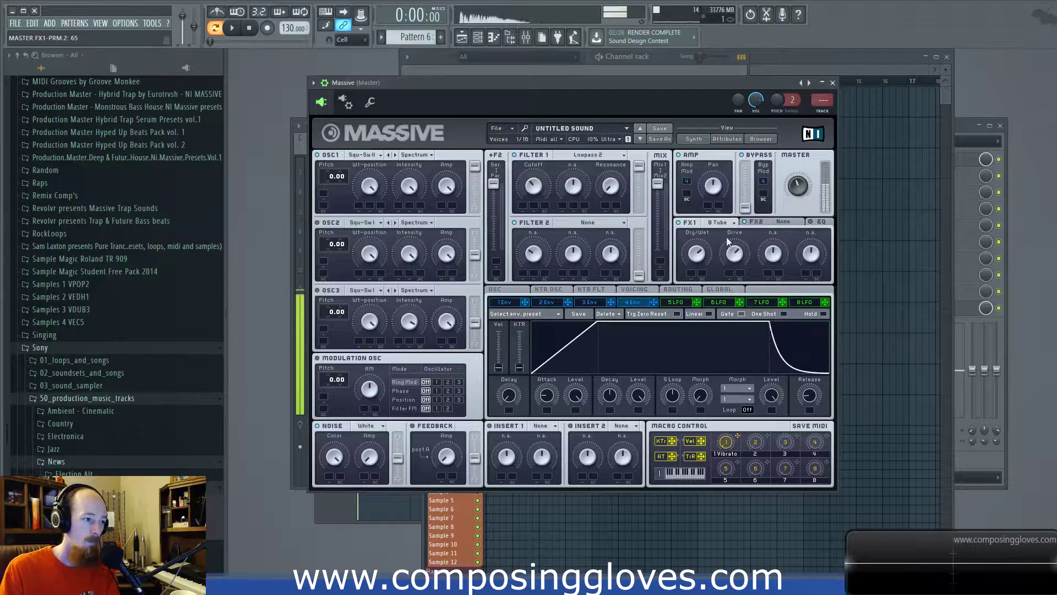
{"action": "left_click_drag", "start_coordinate": [734, 254], "coordinate": [699, 254]}
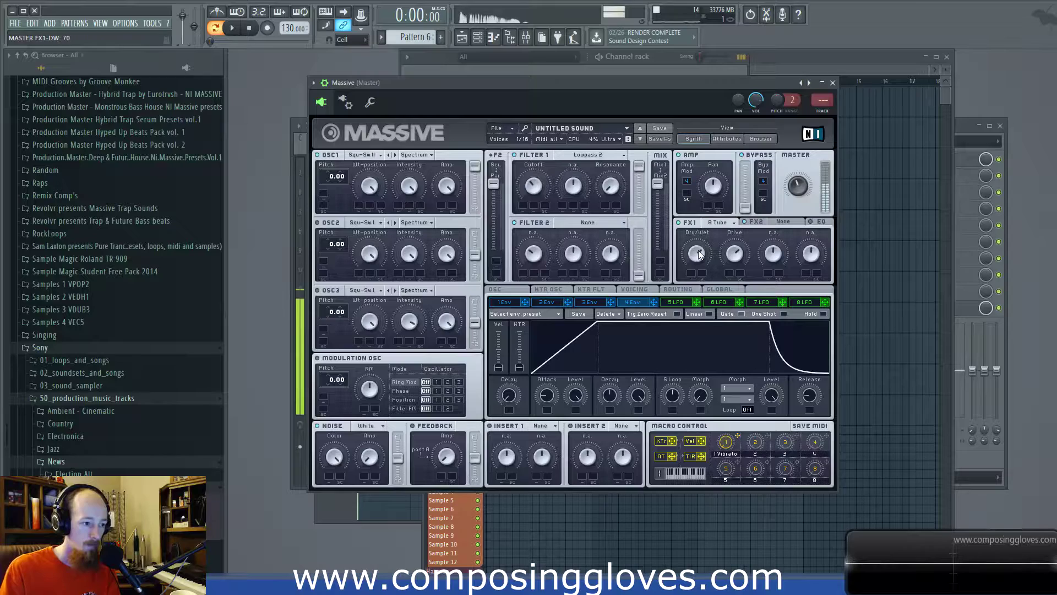
{"action": "left_click", "coordinate": [718, 223]}
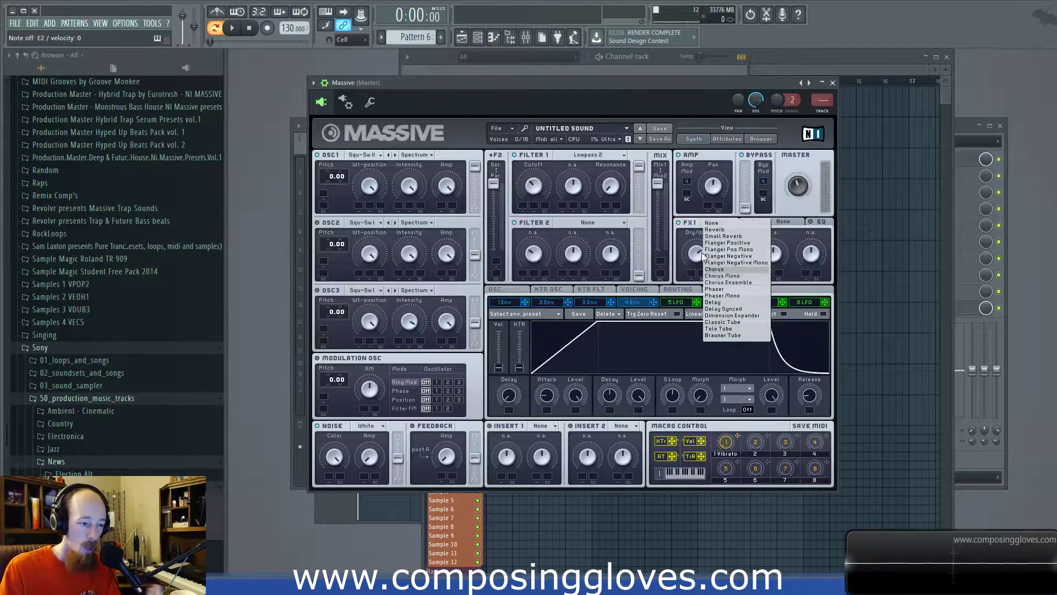
{"action": "left_click", "coordinate": [686, 241]}
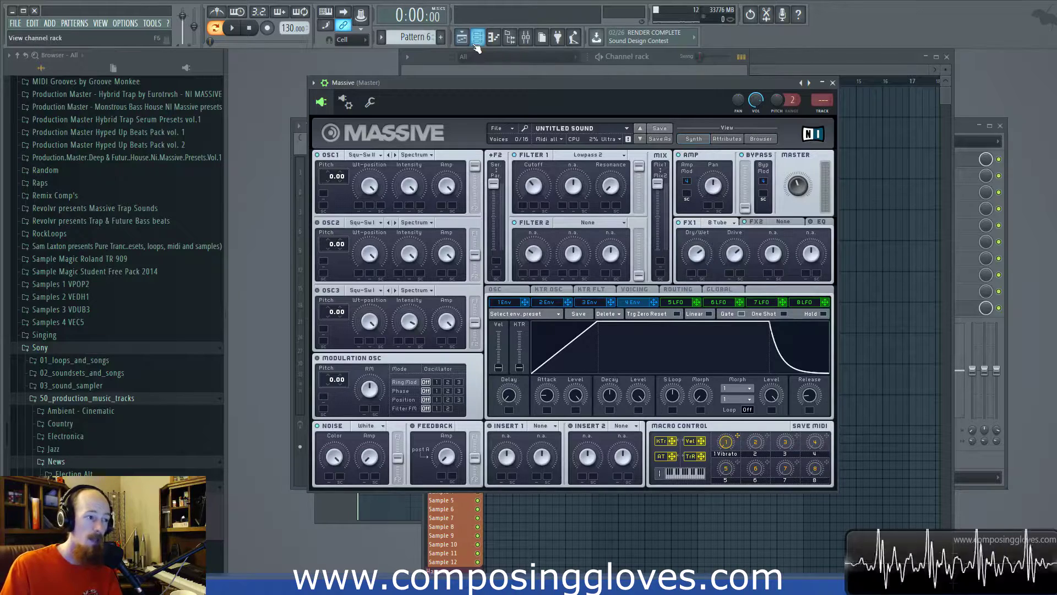
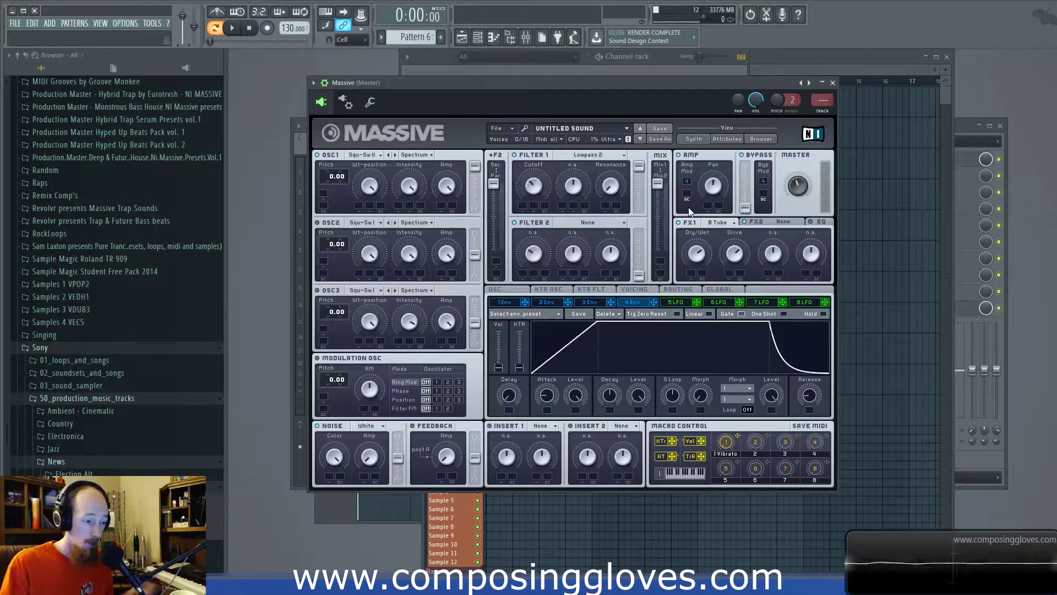
- Show the signal routing diagram and load the Parabolic Shaper in Insert 2 with its drive turned up
{"action": "left_click", "coordinate": [628, 427]}
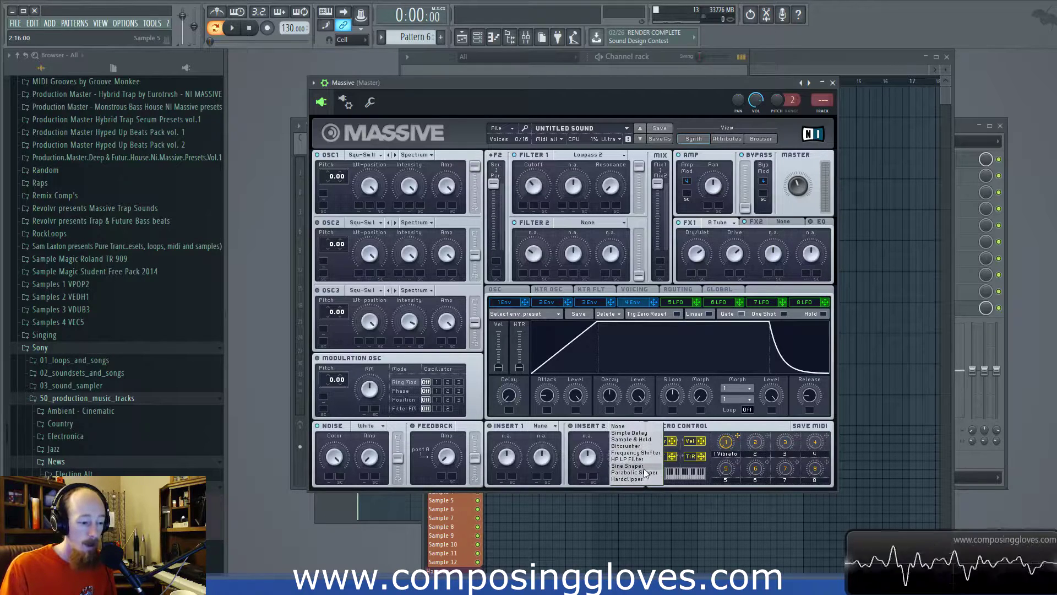
{"action": "left_click", "coordinate": [603, 433]}
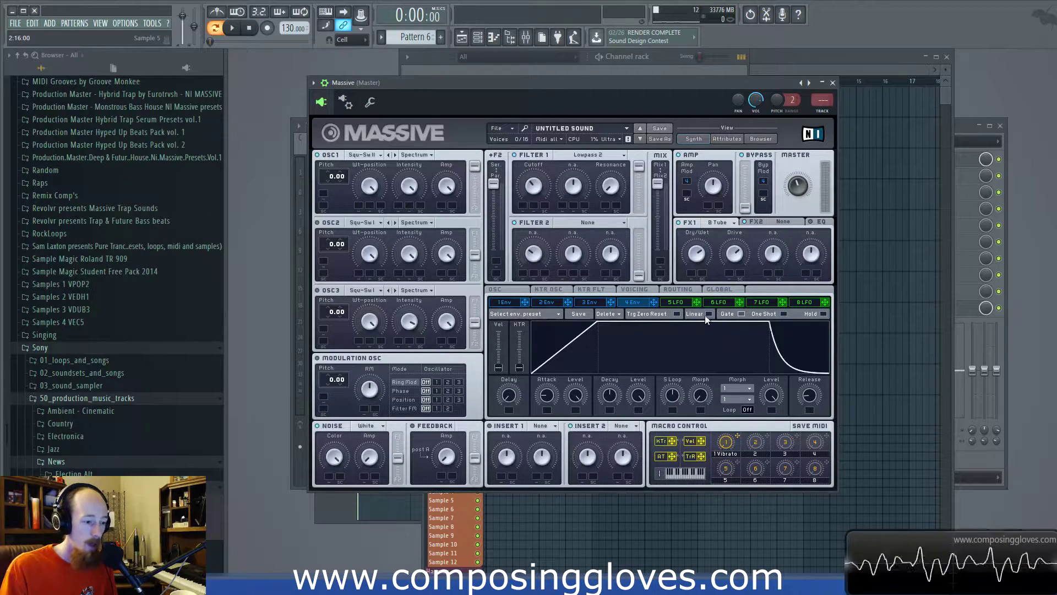
{"action": "left_click", "coordinate": [682, 289]}
{"action": "left_click", "coordinate": [633, 289]}
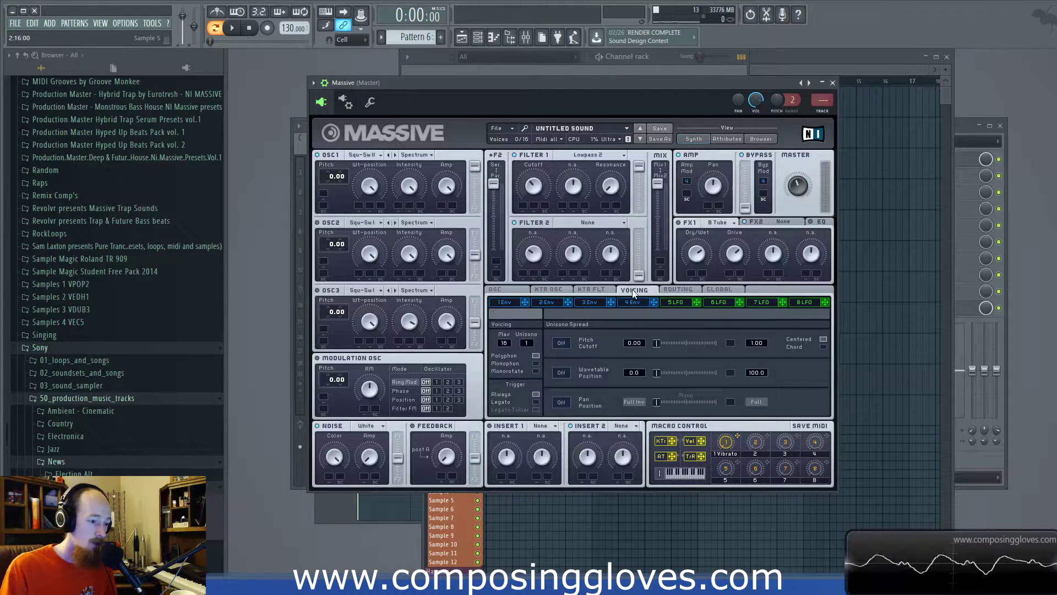
{"action": "left_click", "coordinate": [672, 290]}
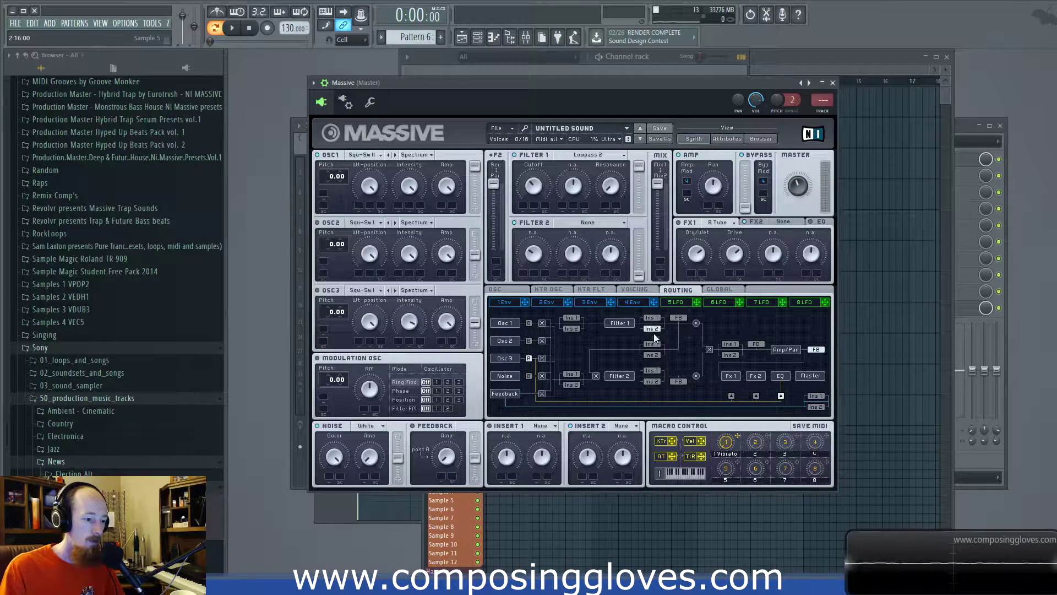
{"action": "left_click", "coordinate": [622, 425]}
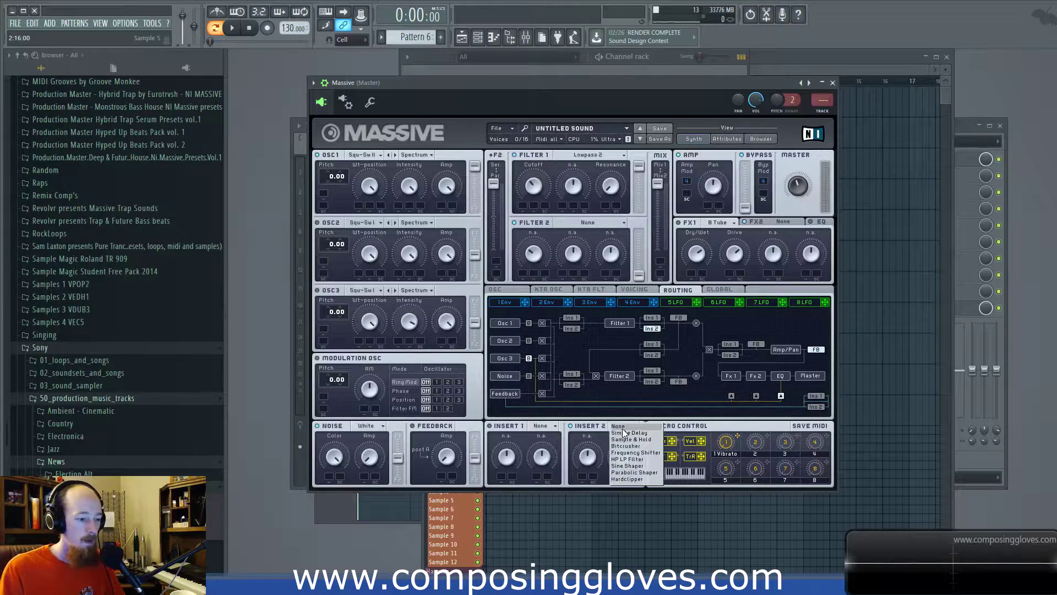
{"action": "left_click", "coordinate": [641, 473]}
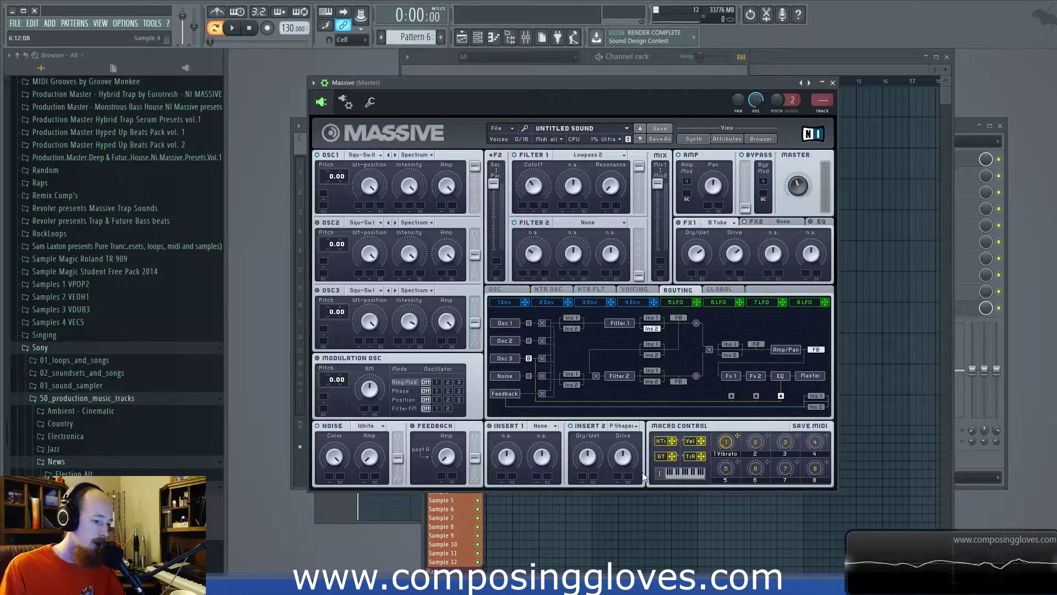
{"action": "left_click_drag", "start_coordinate": [617, 466], "coordinate": [626, 434]}
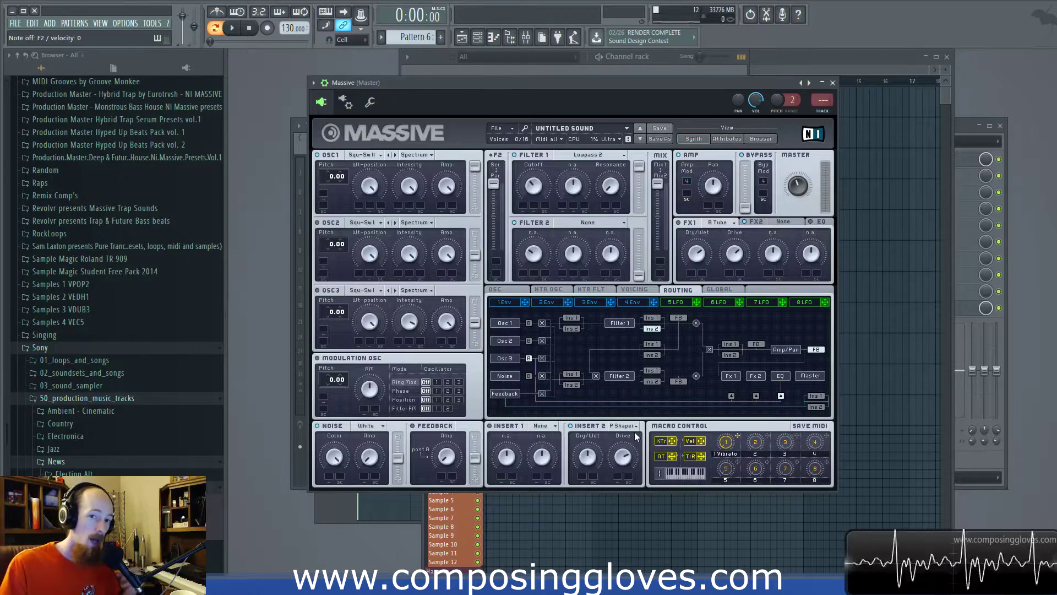
- Modulate the Insert 2 drive with envelope 1, shaping it with a short attack and a decay level of about 22
{"action": "left_click", "coordinate": [503, 302]}
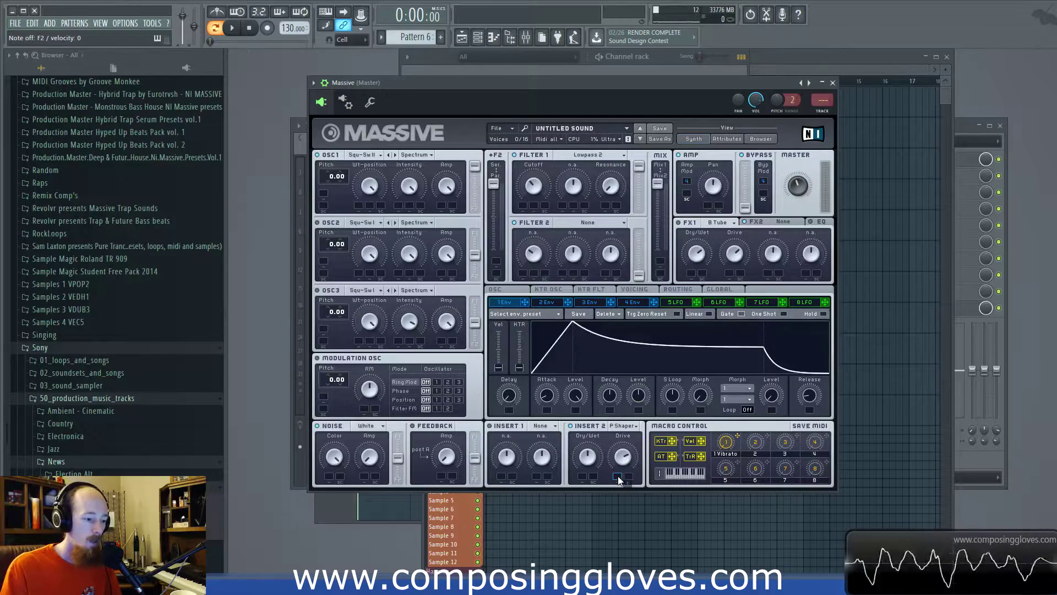
{"action": "left_click_drag", "start_coordinate": [623, 462], "coordinate": [618, 481]}
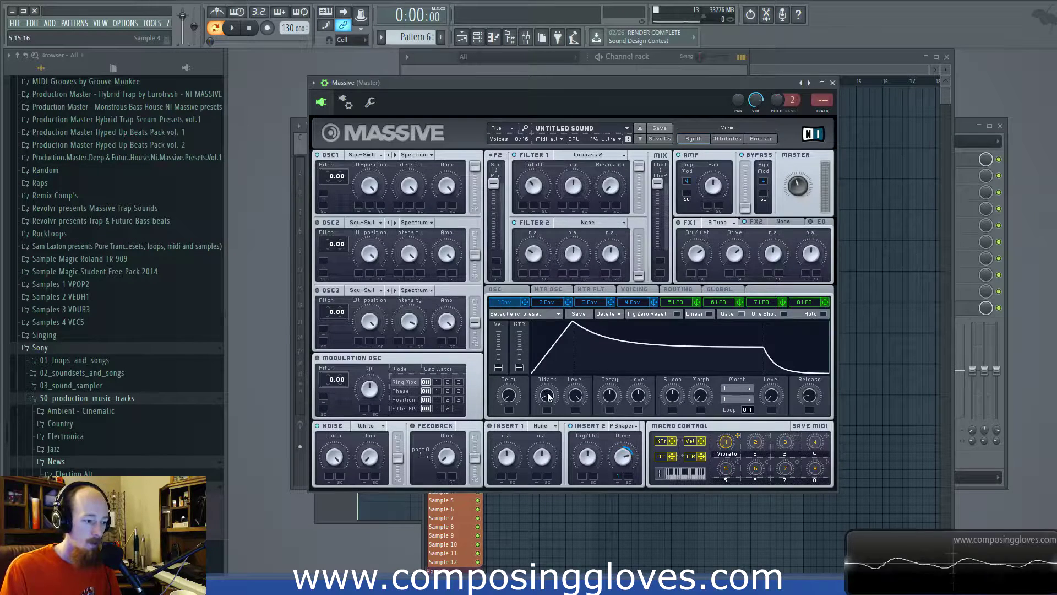
{"action": "left_click_drag", "start_coordinate": [549, 395], "coordinate": [549, 406]}
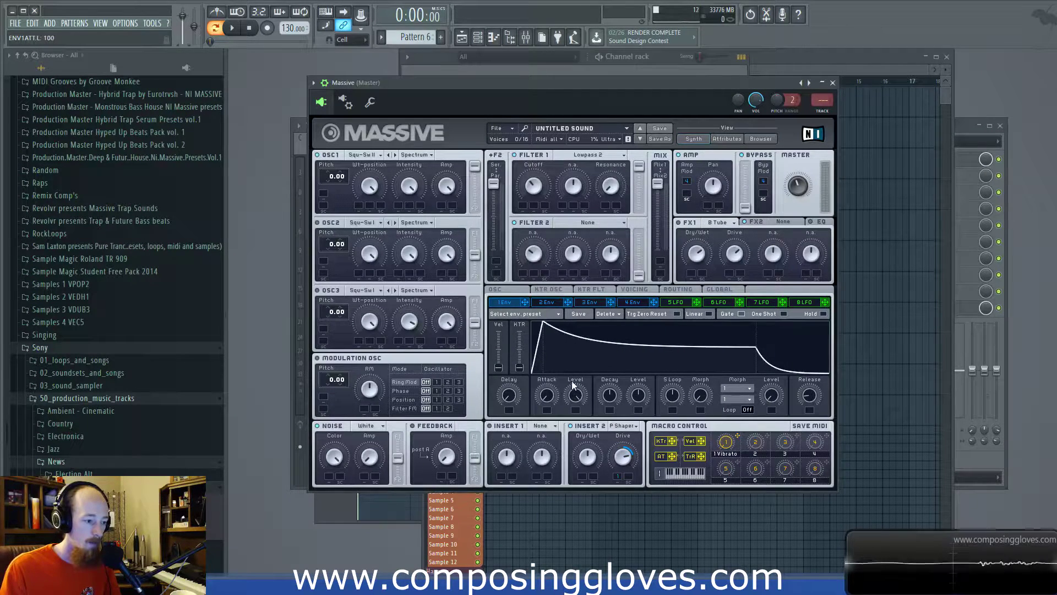
{"action": "left_click_drag", "start_coordinate": [637, 393], "coordinate": [634, 428]}
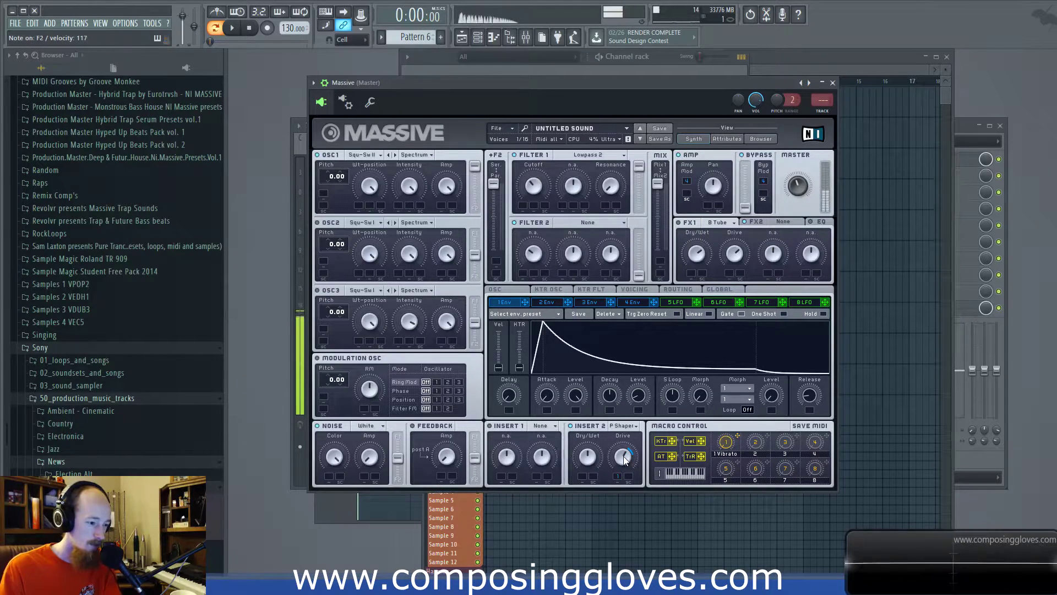
{"action": "left_click_drag", "start_coordinate": [640, 403], "coordinate": [640, 390]}
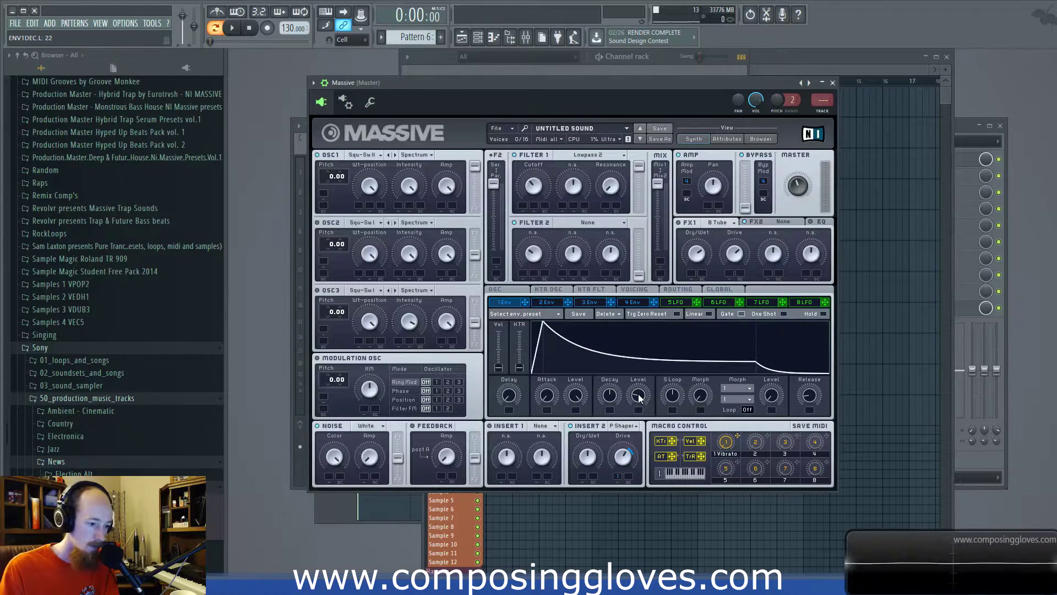
{"action": "mouse_move", "coordinate": [620, 404]}
{"action": "left_mouse_down"}
{"action": "mouse_move", "coordinate": [613, 421]}
{"action": "mouse_move", "coordinate": [609, 379]}
{"action": "mouse_move", "coordinate": [610, 404]}
{"action": "left_mouse_up"}
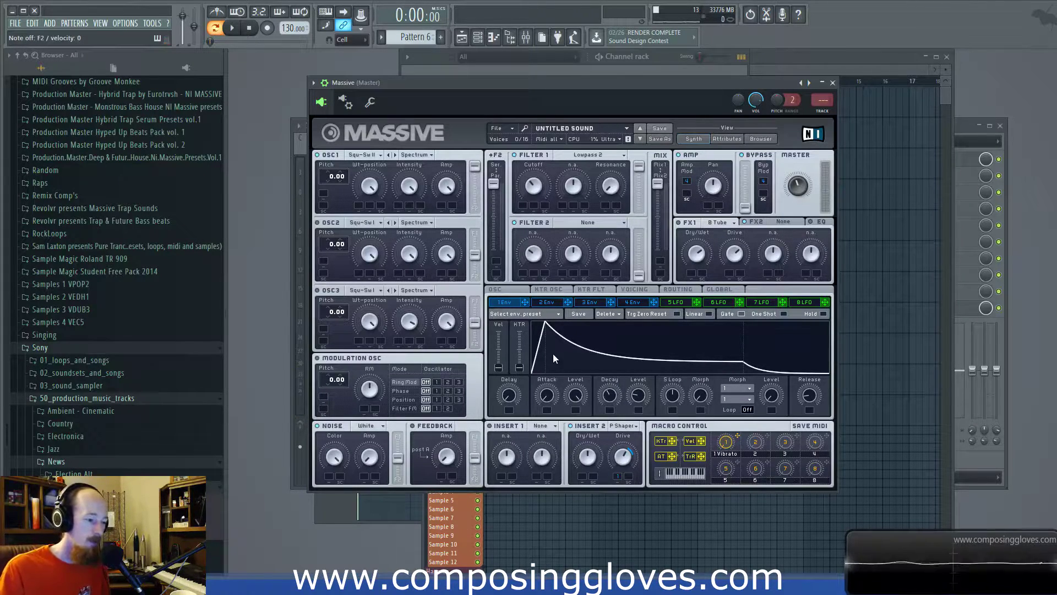
- Try longer attack times on envelope 1, up to about 28, and settle on a fairly short attack
{"action": "left_click_drag", "start_coordinate": [546, 400], "coordinate": [565, 367]}
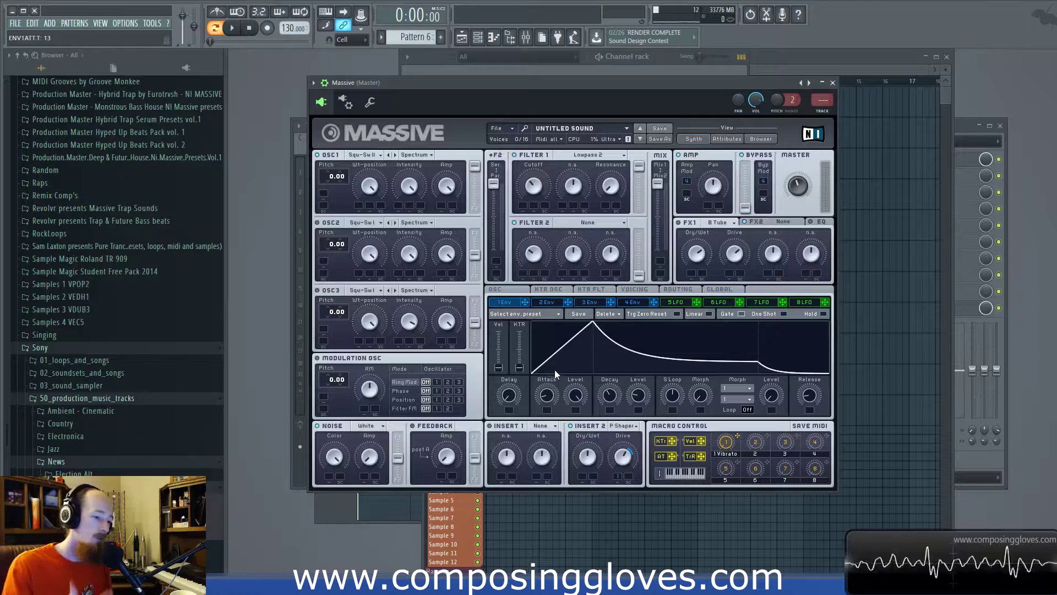
{"action": "left_click_drag", "start_coordinate": [544, 400], "coordinate": [547, 402]}
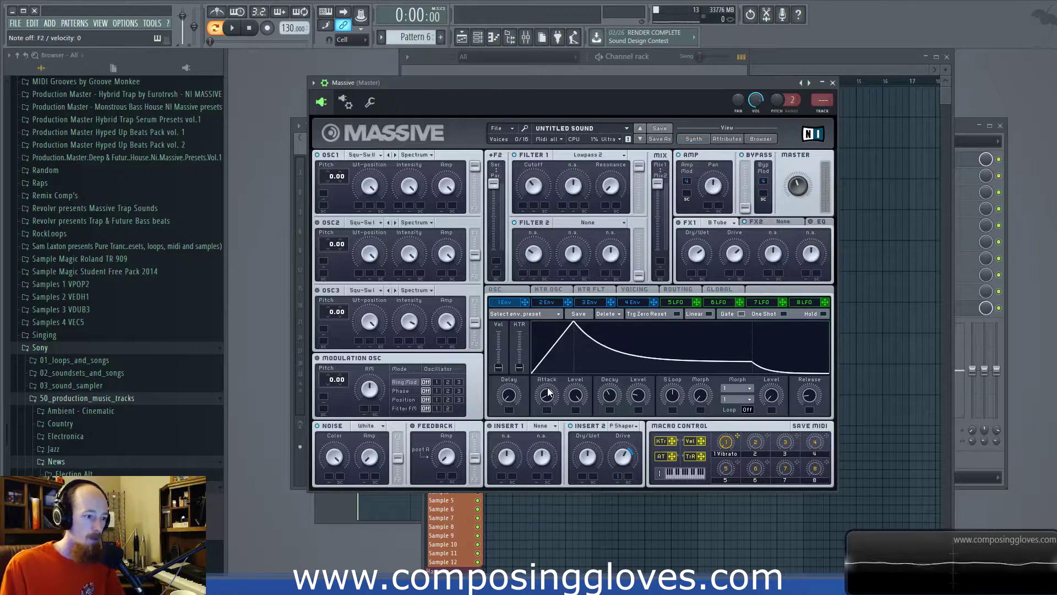
{"action": "scroll", "coordinate": [548, 393], "scroll_direction": "up", "scroll_amount": 2}
{"action": "scroll", "coordinate": [547, 395], "scroll_direction": "up", "scroll_amount": 4}
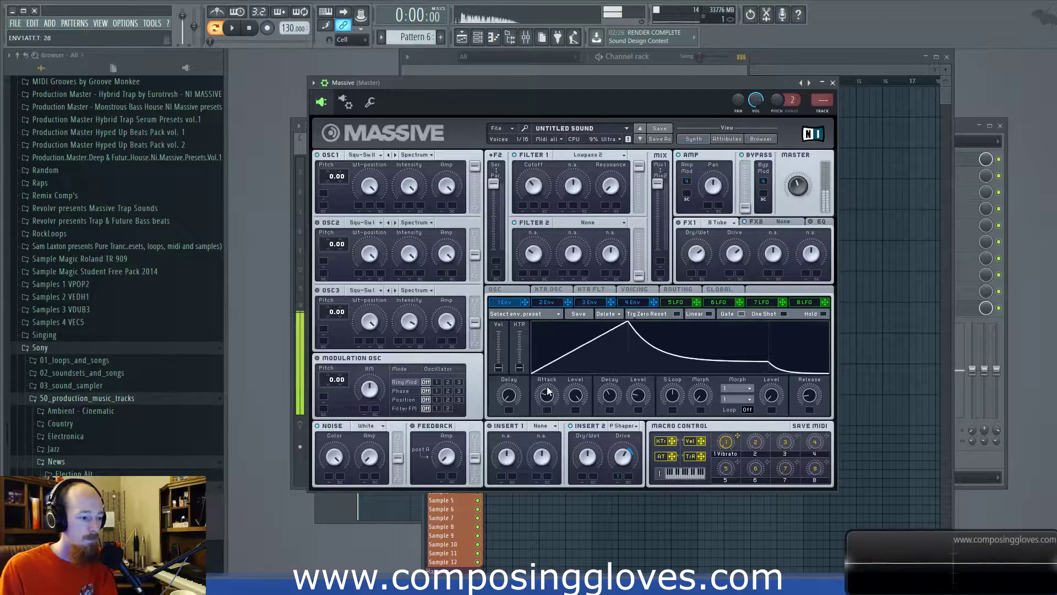
{"action": "scroll", "coordinate": [547, 400], "scroll_direction": "down", "scroll_amount": 7}
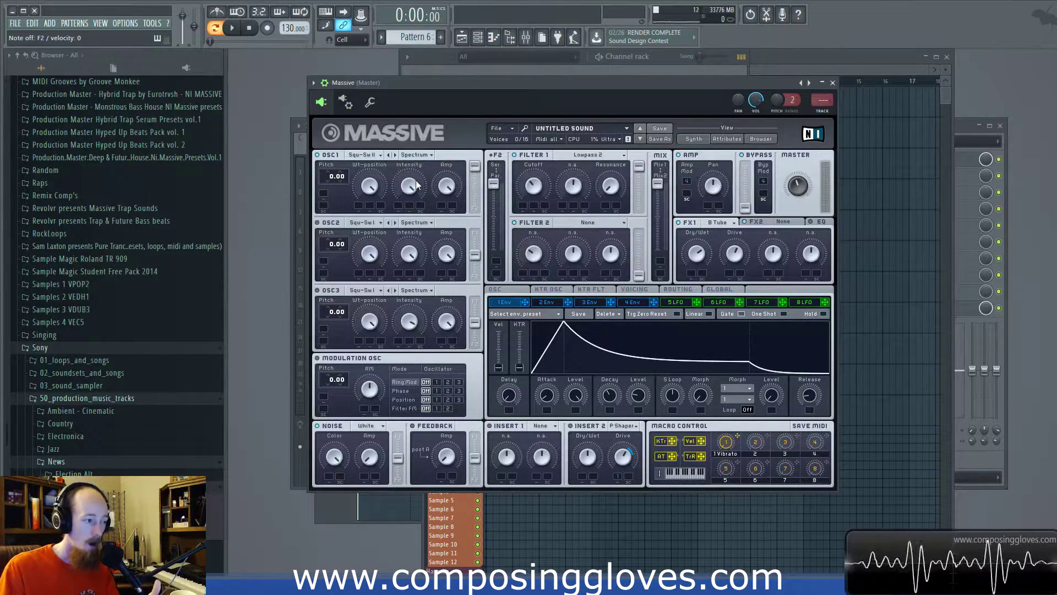
- Try other wavetables in oscillator 1, choose the Electr wavetable and lower its Wt-position
{"action": "left_click", "coordinate": [395, 156]}
{"action": "left_click", "coordinate": [394, 156]}
{"action": "left_click", "coordinate": [513, 155]}
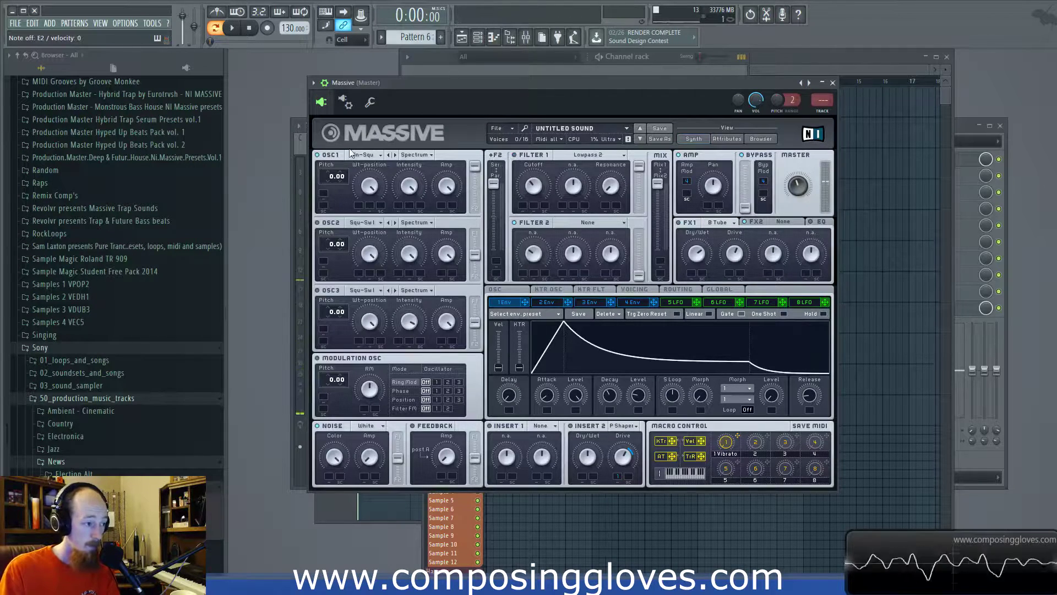
{"action": "left_click", "coordinate": [363, 155]}
{"action": "left_click", "coordinate": [474, 266]}
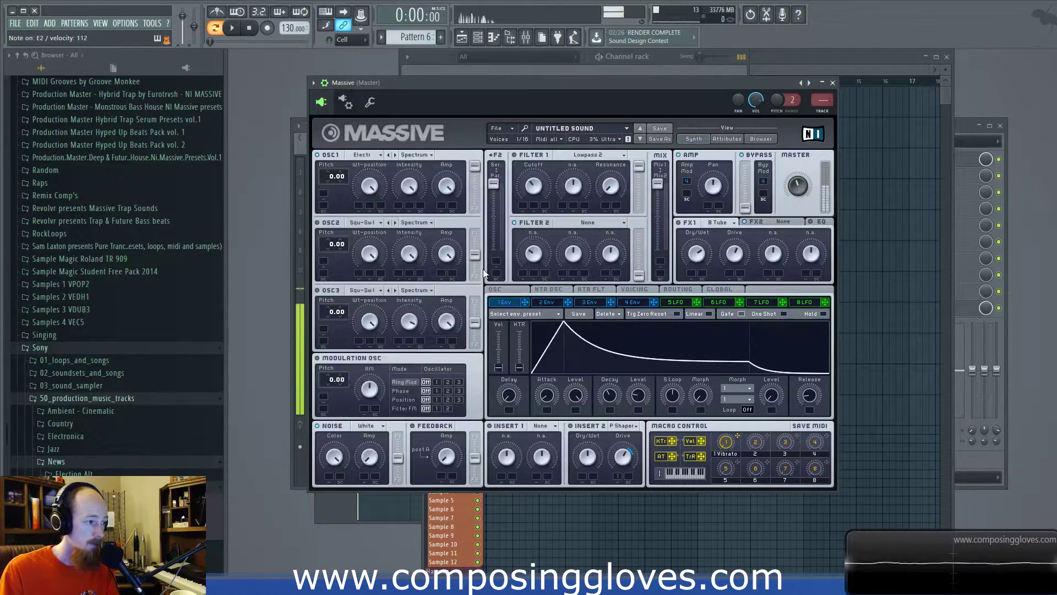
{"action": "left_click_drag", "start_coordinate": [376, 187], "coordinate": [367, 207]}
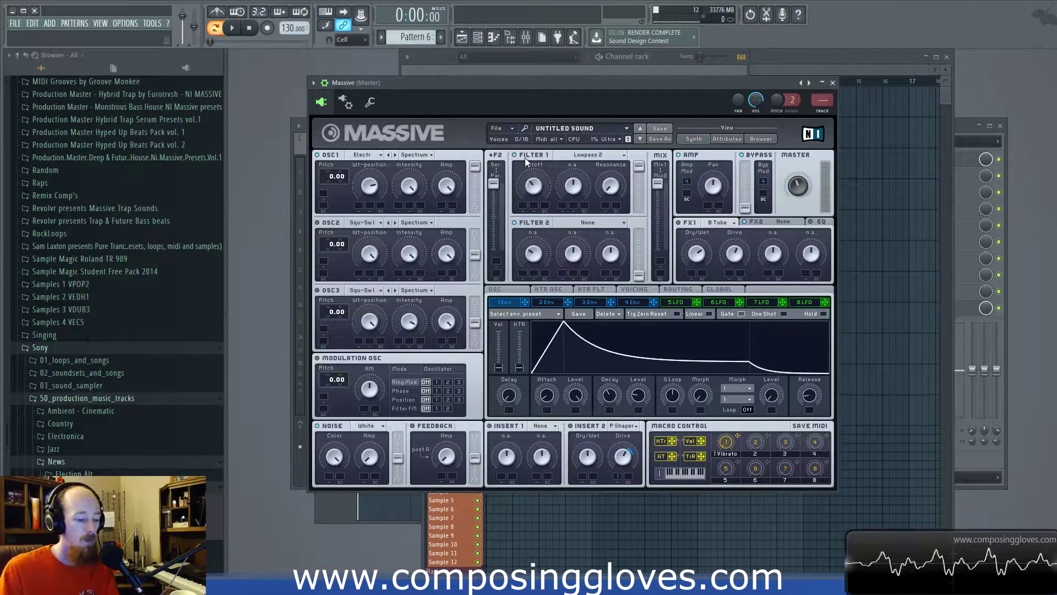
- Adjust filter 1's cutoff and resonance, then lower the FX1 dry/wet and drive and modulate the drive with envelope 1
{"action": "left_click_drag", "start_coordinate": [534, 167], "coordinate": [532, 188]}
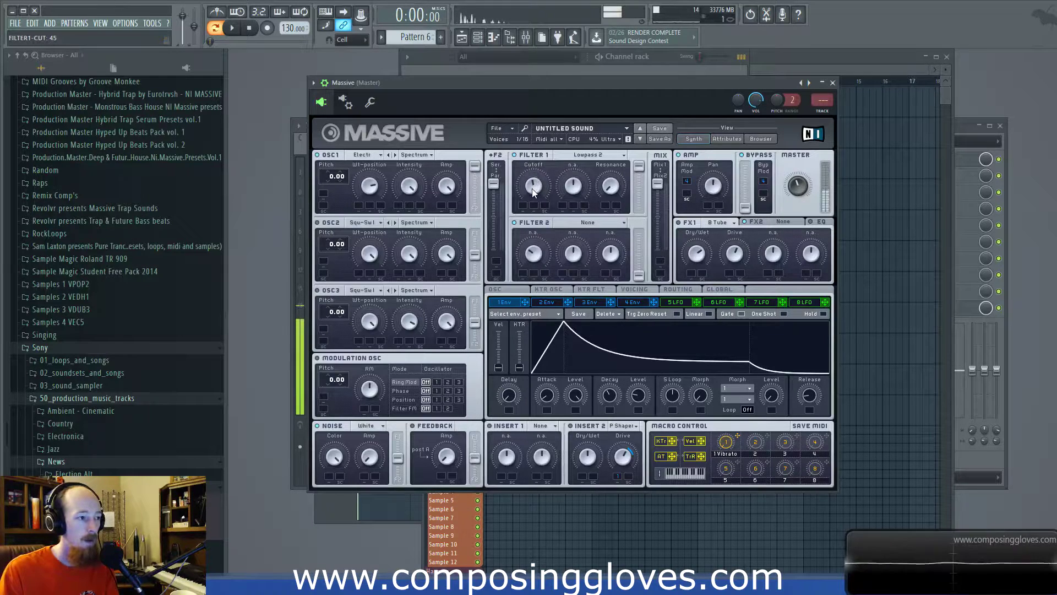
{"action": "left_click_drag", "start_coordinate": [609, 191], "coordinate": [606, 166]}
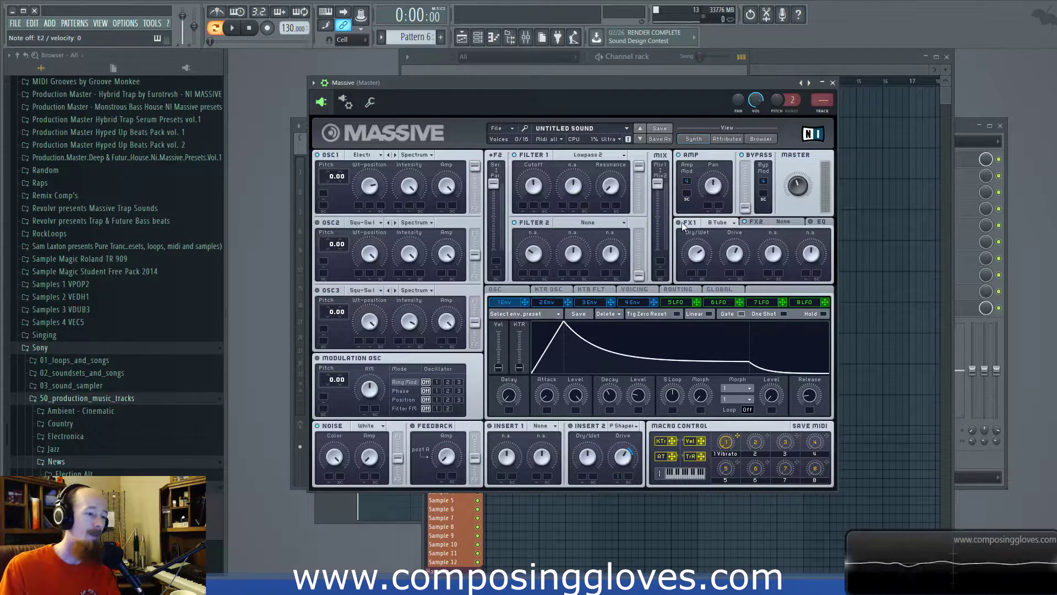
{"action": "left_click_drag", "start_coordinate": [734, 254], "coordinate": [697, 268]}
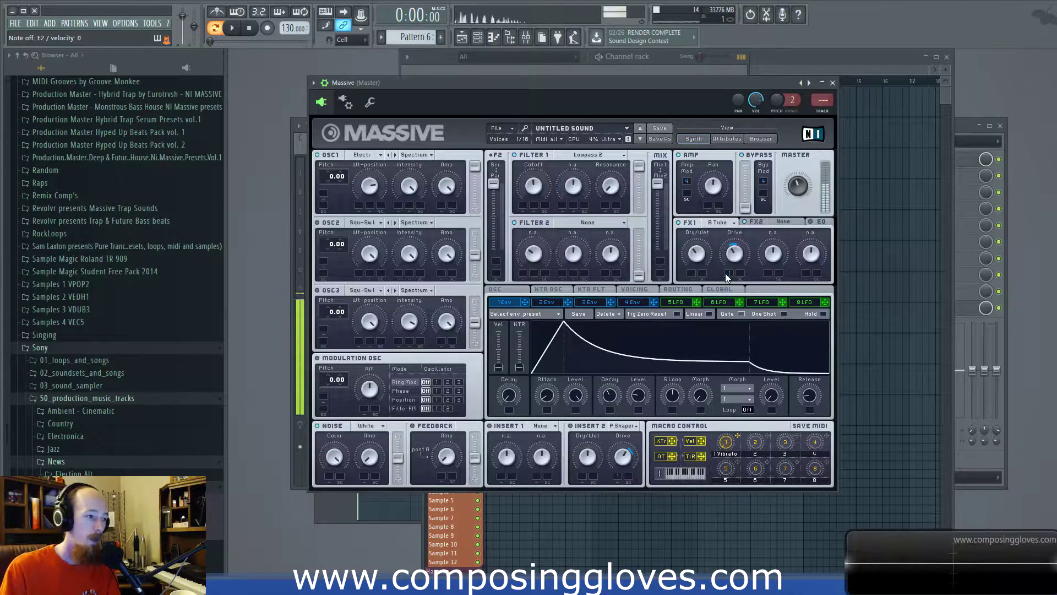
{"action": "left_click_drag", "start_coordinate": [725, 273], "coordinate": [725, 273]}
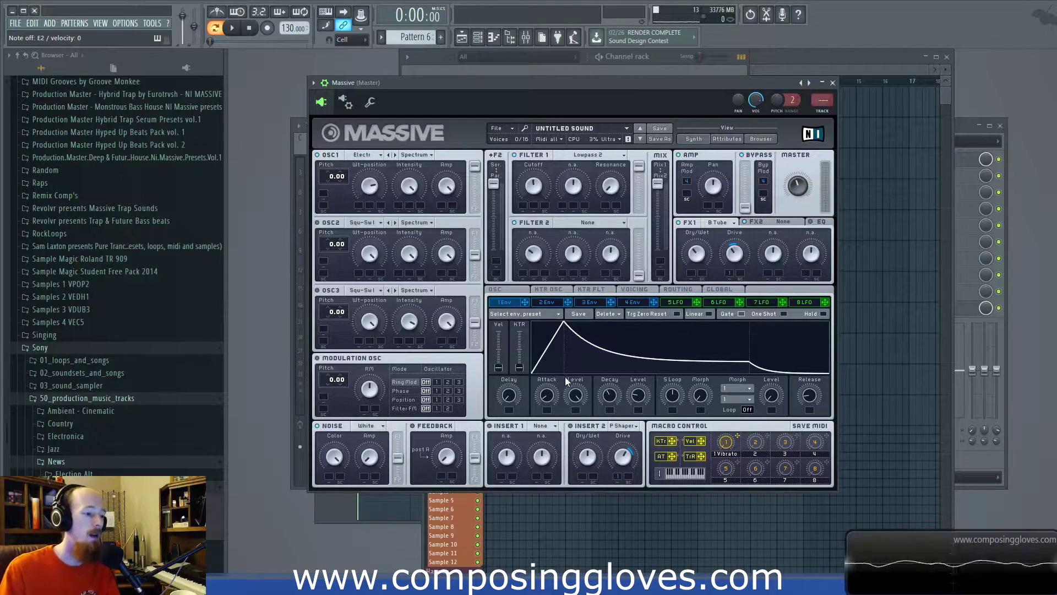
- Modulate OSC1's amp from a base of 0 with envelope 2 decaying to silence, and remove the envelope modulation from the FX1 drive
{"action": "left_click", "coordinate": [548, 302]}
{"action": "left_click_drag", "start_coordinate": [567, 303], "coordinate": [443, 197]}
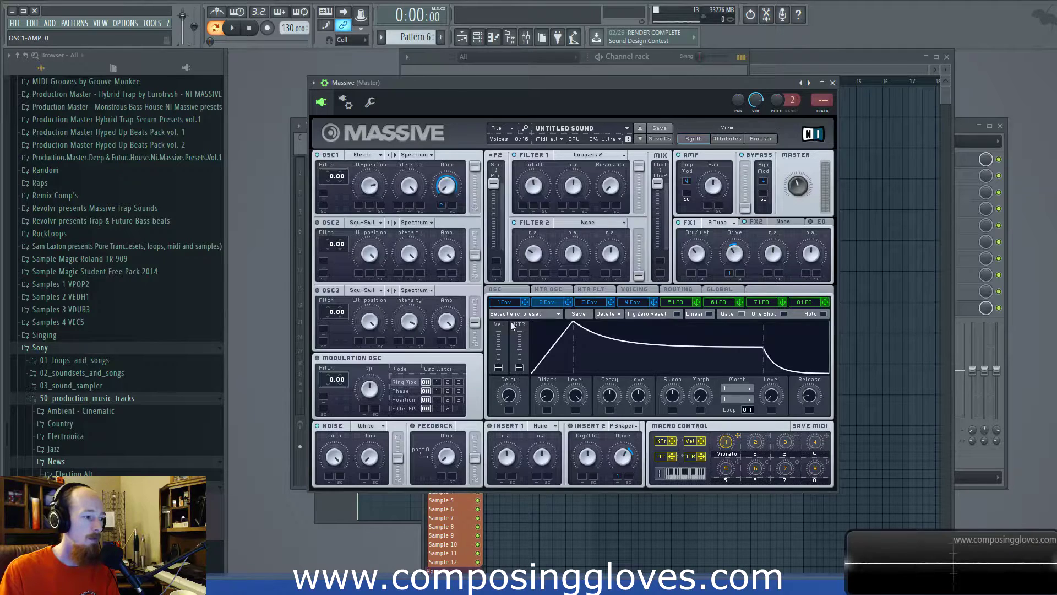
{"action": "left_click_drag", "start_coordinate": [640, 407], "coordinate": [613, 408]}
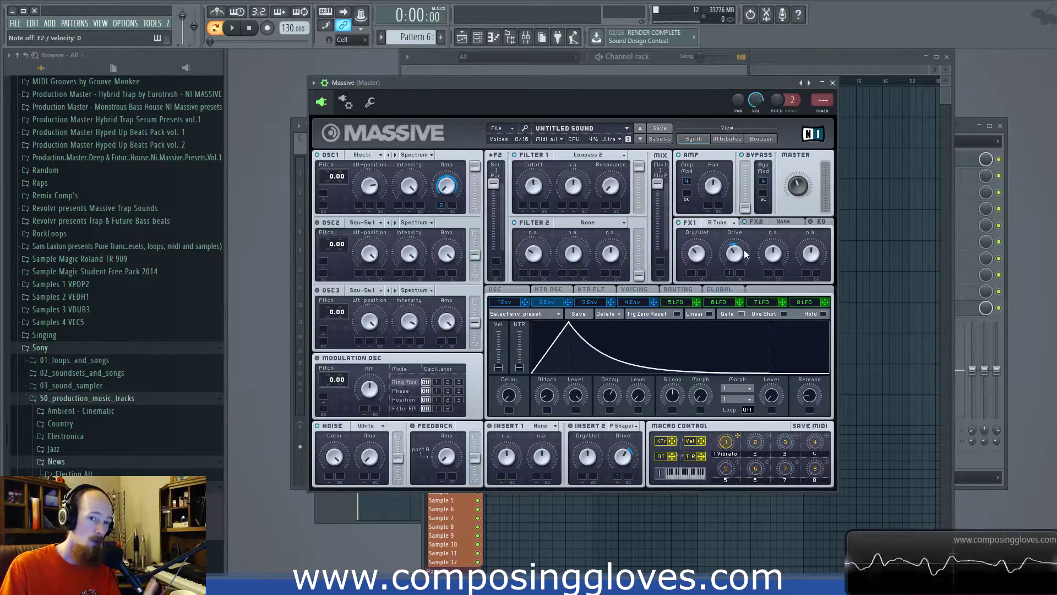
{"action": "right_click", "coordinate": [733, 273]}
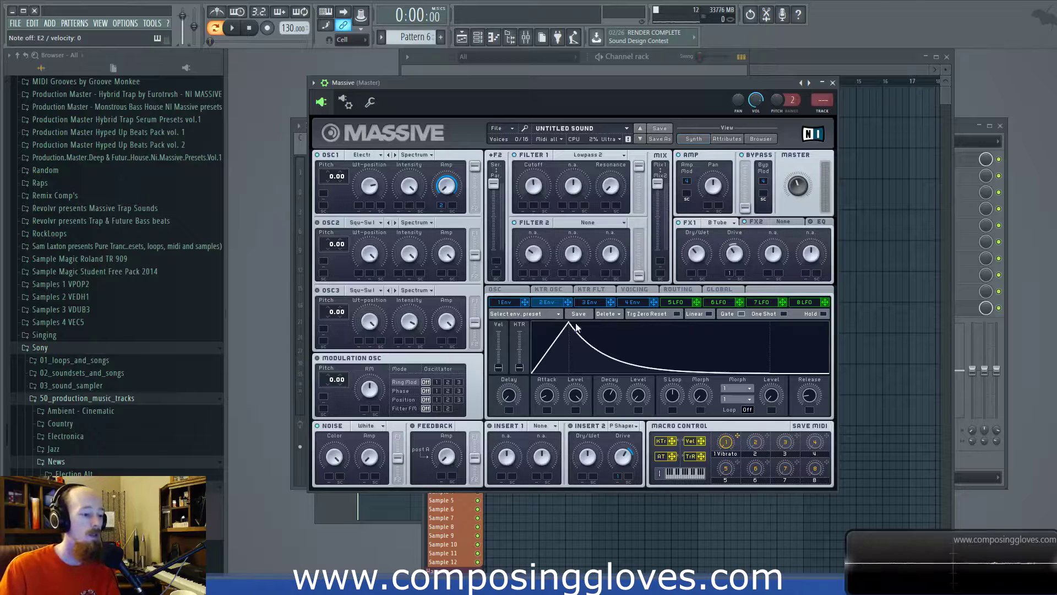
{"action": "left_click_drag", "start_coordinate": [611, 398], "coordinate": [613, 393]}
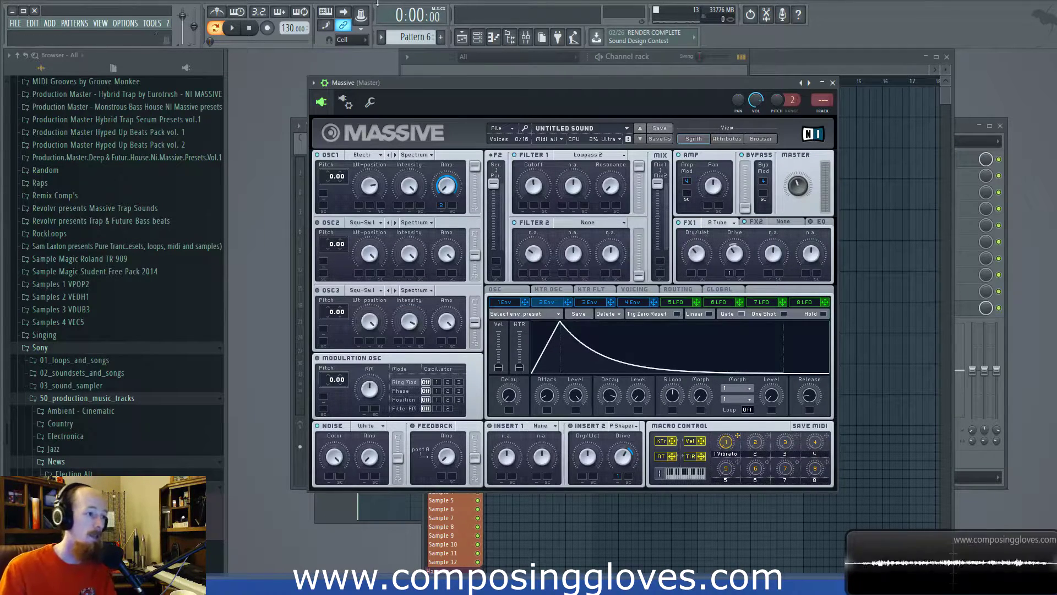
- Open the FL Studio mixer and load Fruity WaveShaper into slot 5 of the Master track
{"action": "left_click", "coordinate": [526, 37]}
{"action": "left_click", "coordinate": [945, 225]}
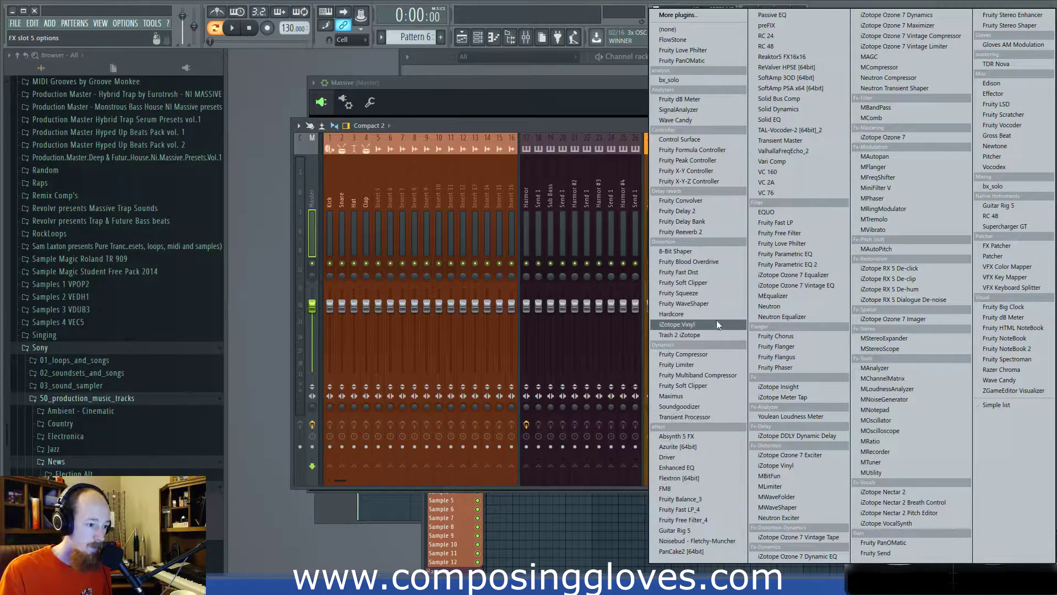
{"action": "left_click", "coordinate": [715, 303]}
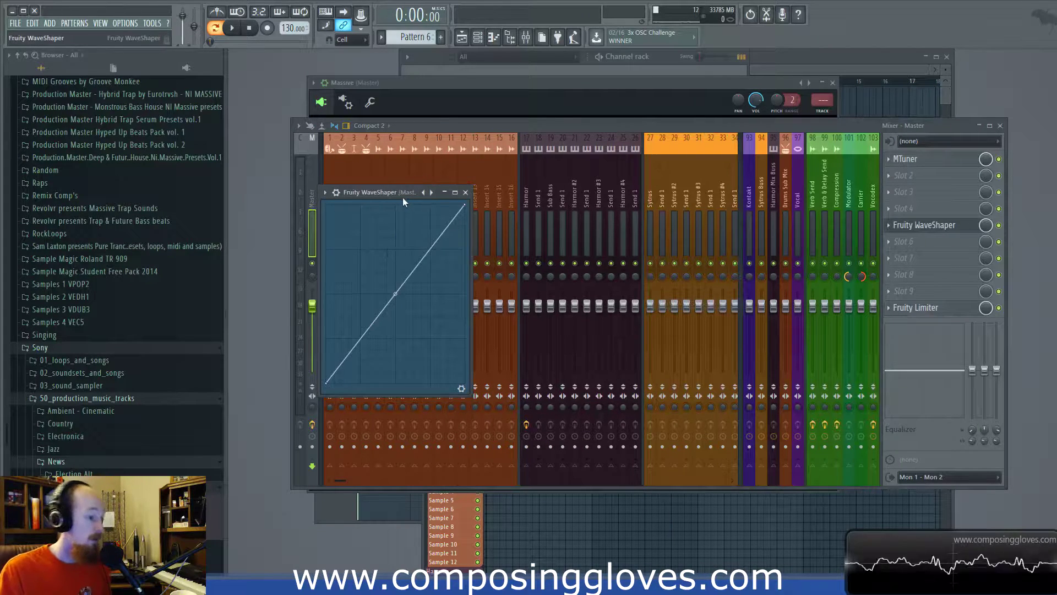
{"action": "left_click_drag", "start_coordinate": [402, 196], "coordinate": [564, 154]}
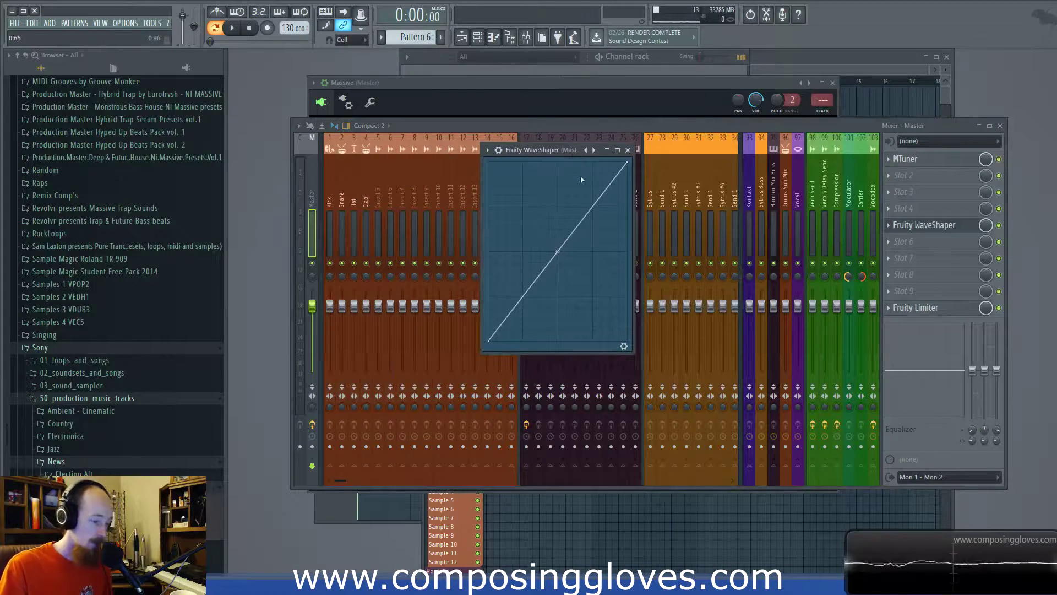
- Add points to the WaveShaper curve and arrange them into a rounded curve bulging above the diagonal
{"action": "left_click_drag", "start_coordinate": [561, 245], "coordinate": [559, 183]}
{"action": "right_click", "coordinate": [550, 265]}
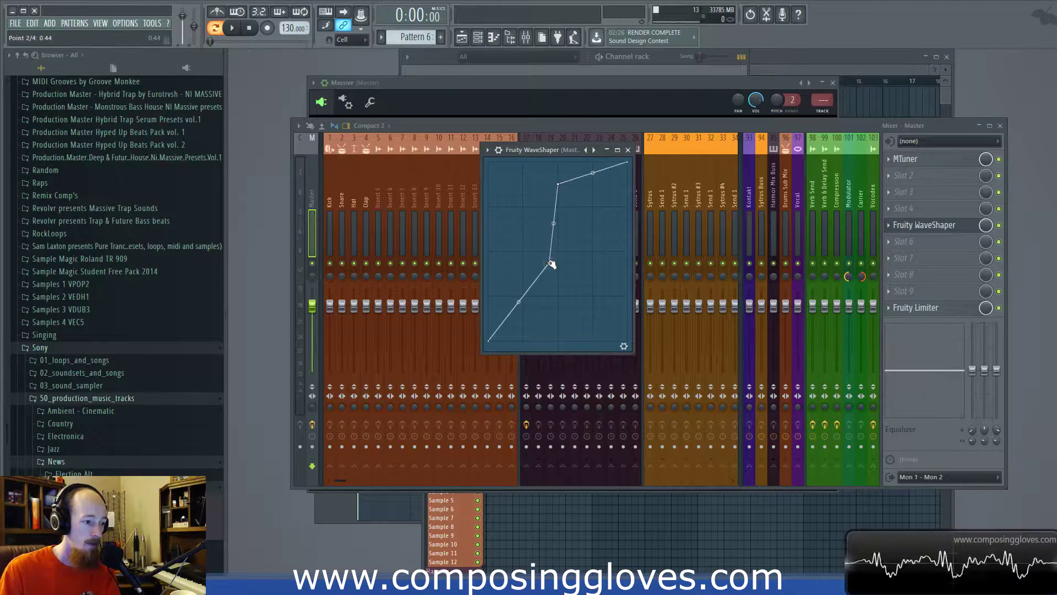
{"action": "right_click", "coordinate": [506, 319]}
{"action": "left_click_drag", "start_coordinate": [496, 330], "coordinate": [497, 318]}
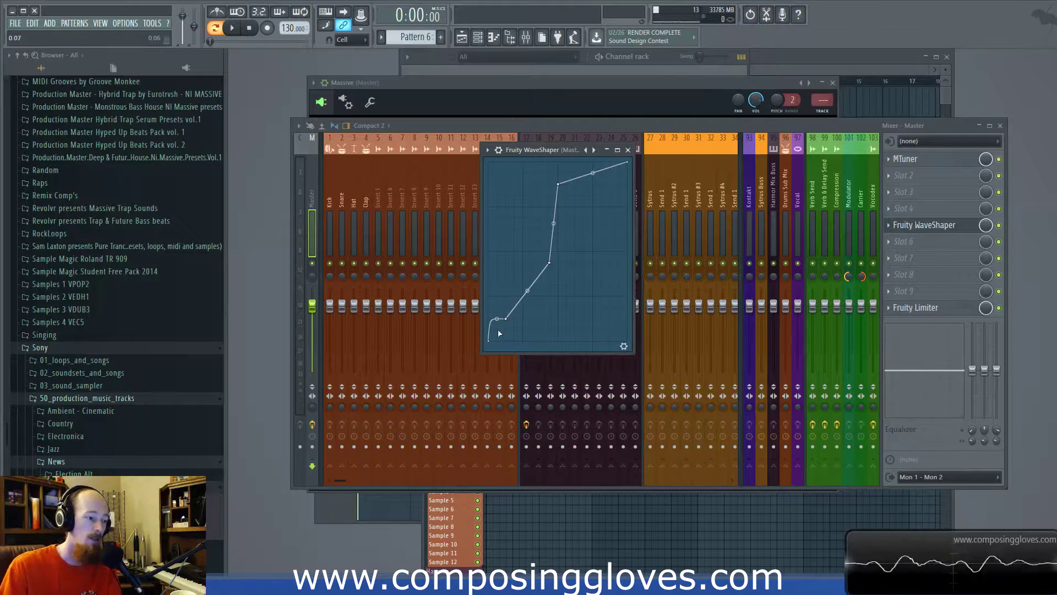
{"action": "left_click_drag", "start_coordinate": [497, 318], "coordinate": [497, 329]}
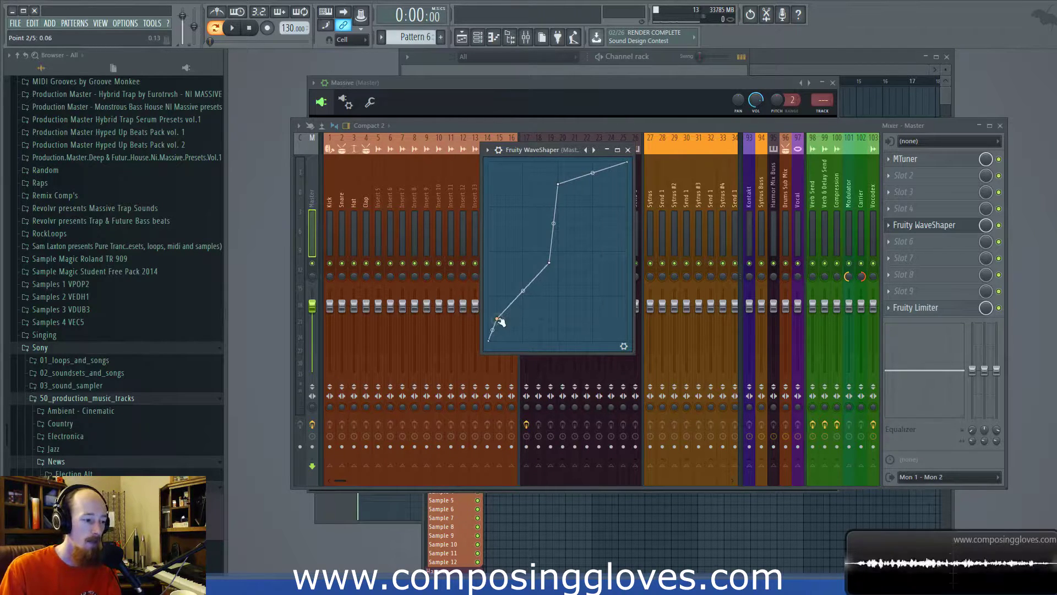
{"action": "left_click_drag", "start_coordinate": [556, 255], "coordinate": [531, 254]}
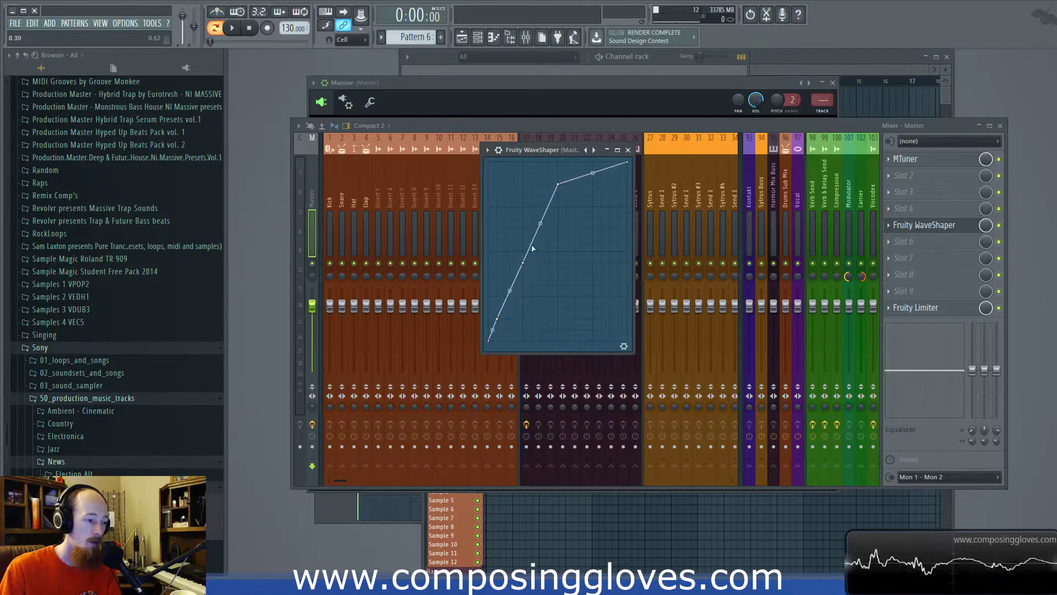
{"action": "left_click_drag", "start_coordinate": [558, 184], "coordinate": [557, 217]}
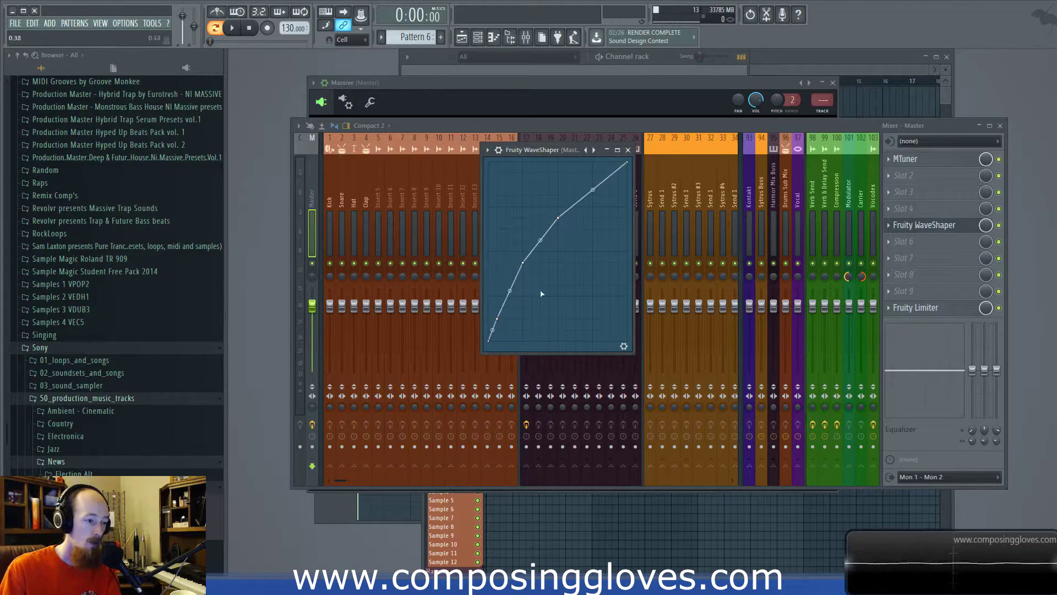
- Close the WaveShaper, bypass it on the Master track and return to Massive
{"action": "left_click", "coordinate": [628, 150]}
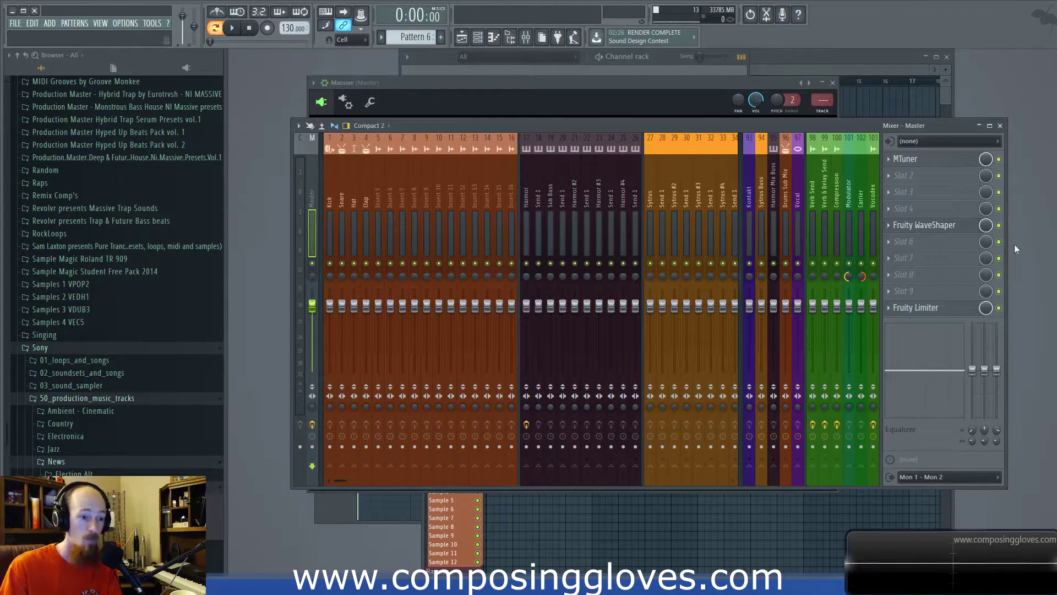
{"action": "left_click", "coordinate": [998, 224]}
{"action": "left_click", "coordinate": [501, 114]}
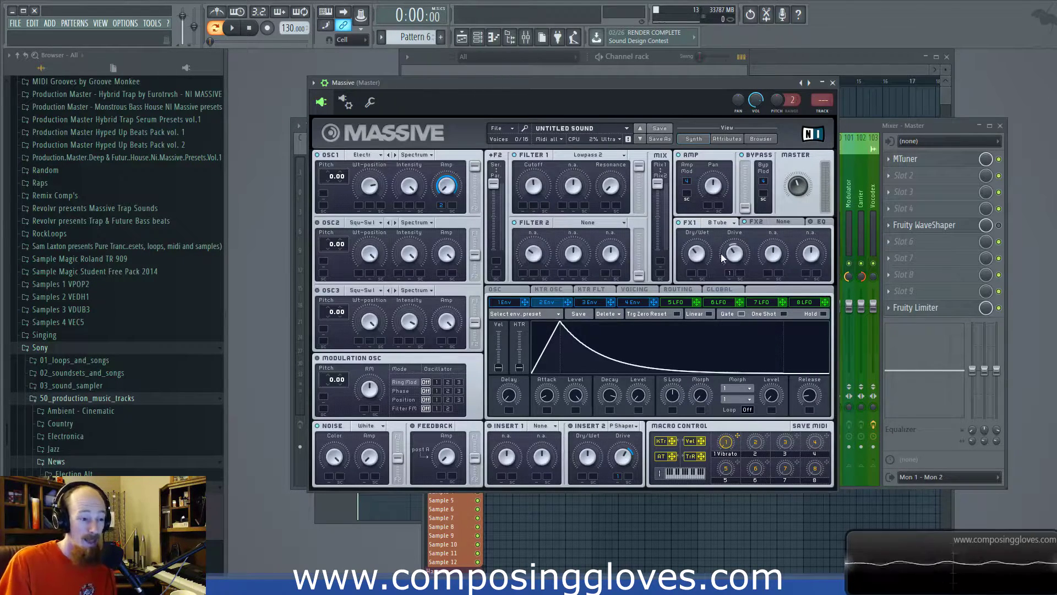
- Try the Classic Tube effect in FX1 and replace it with Chorus
{"action": "left_click", "coordinate": [716, 222]}
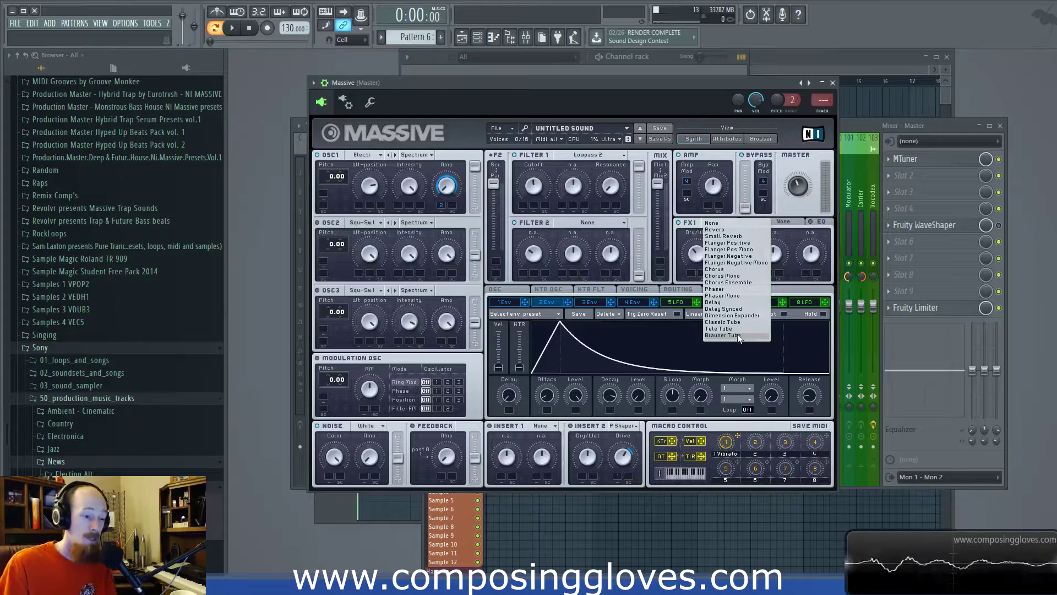
{"action": "left_click", "coordinate": [724, 322]}
{"action": "mouse_move", "coordinate": [567, 86]}
{"action": "left_mouse_down"}
{"action": "mouse_move", "coordinate": [613, 96]}
{"action": "mouse_move", "coordinate": [577, 85]}
{"action": "left_mouse_up"}
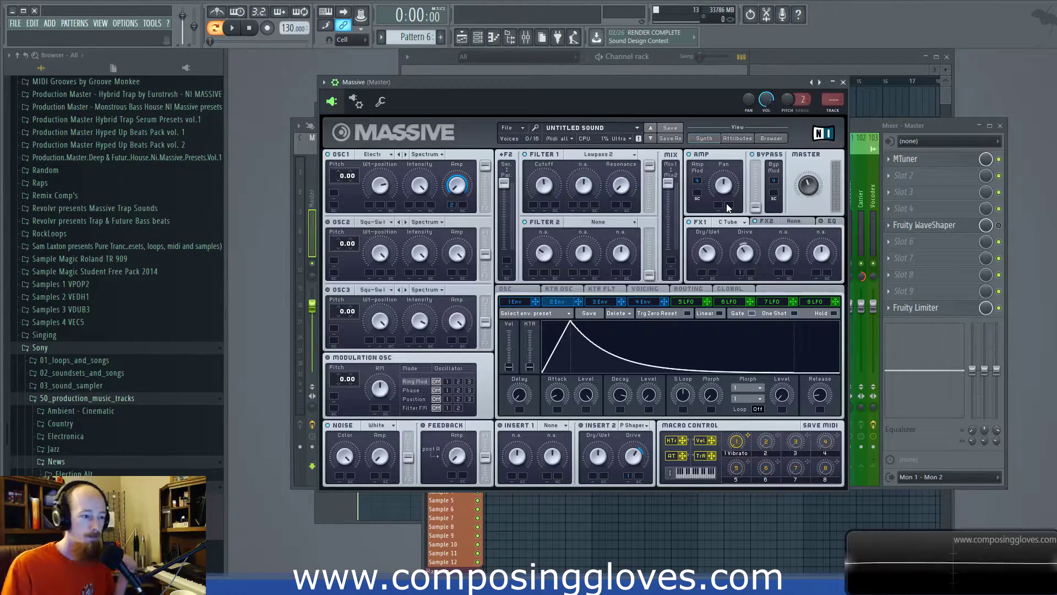
{"action": "left_click", "coordinate": [729, 223]}
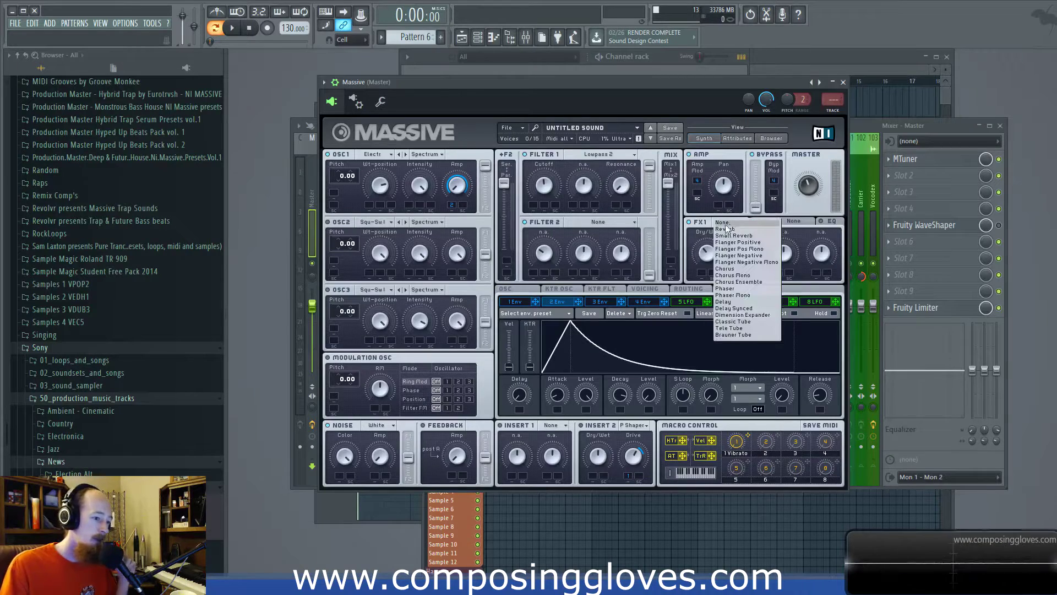
{"action": "left_click", "coordinate": [752, 270]}
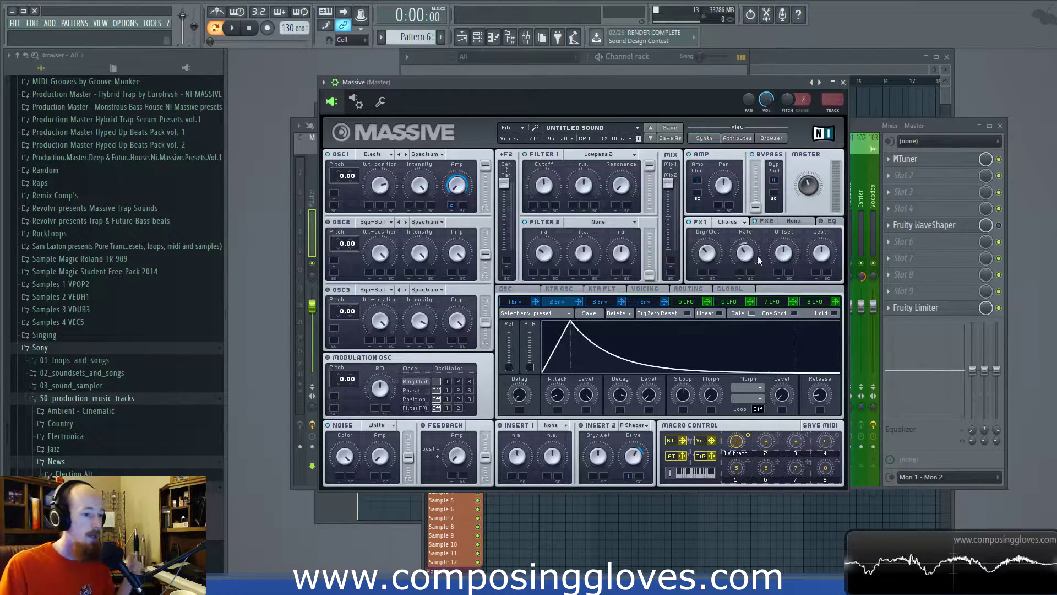
{"action": "left_click", "coordinate": [861, 138]}
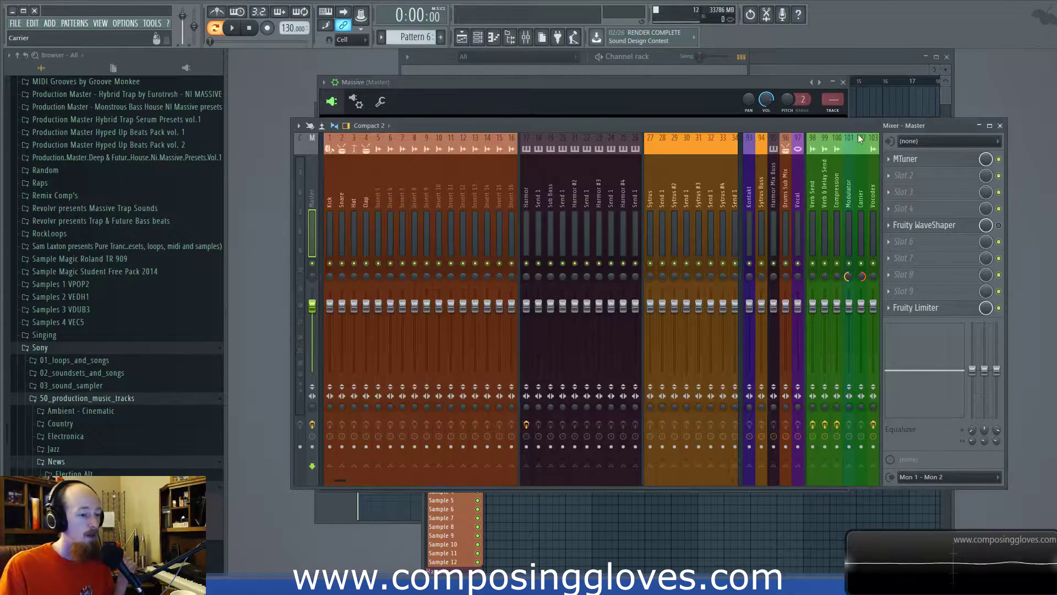
{"action": "left_click", "coordinate": [516, 106]}
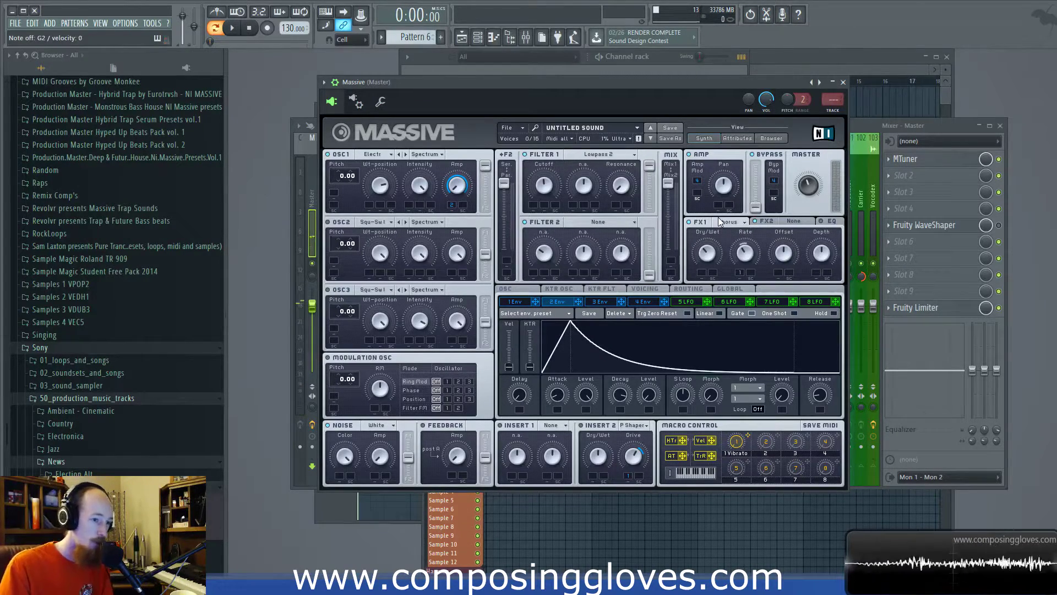
{"action": "left_click", "coordinate": [860, 138]}
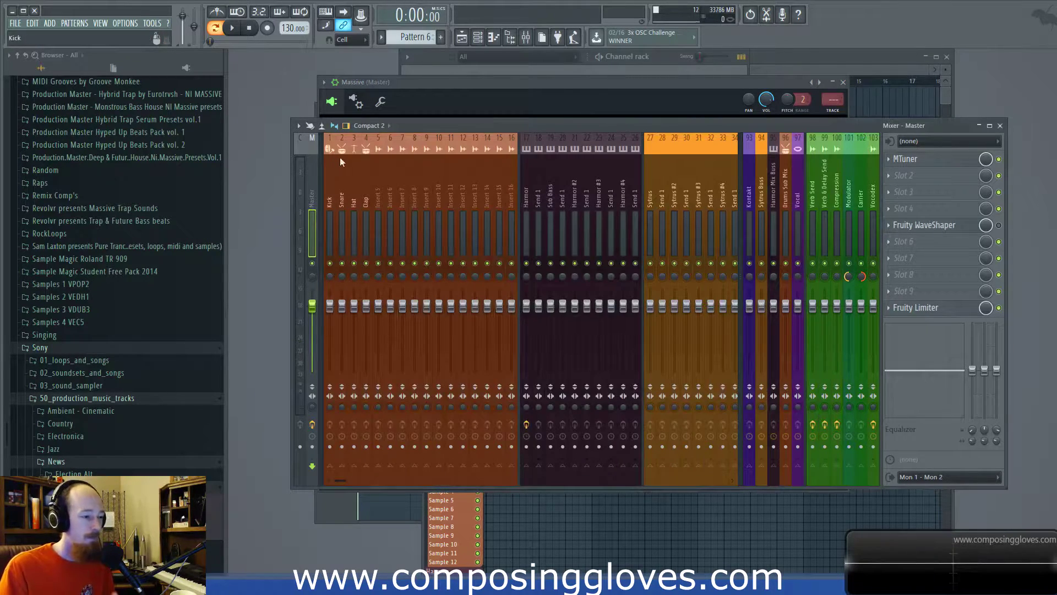
{"action": "left_click", "coordinate": [558, 83]}
- Load Fruity Parametric EQ 2 into slot 3 of the Master mixer track and pull its lowest band fully down to cut the low end
{"action": "left_click", "coordinate": [852, 124]}
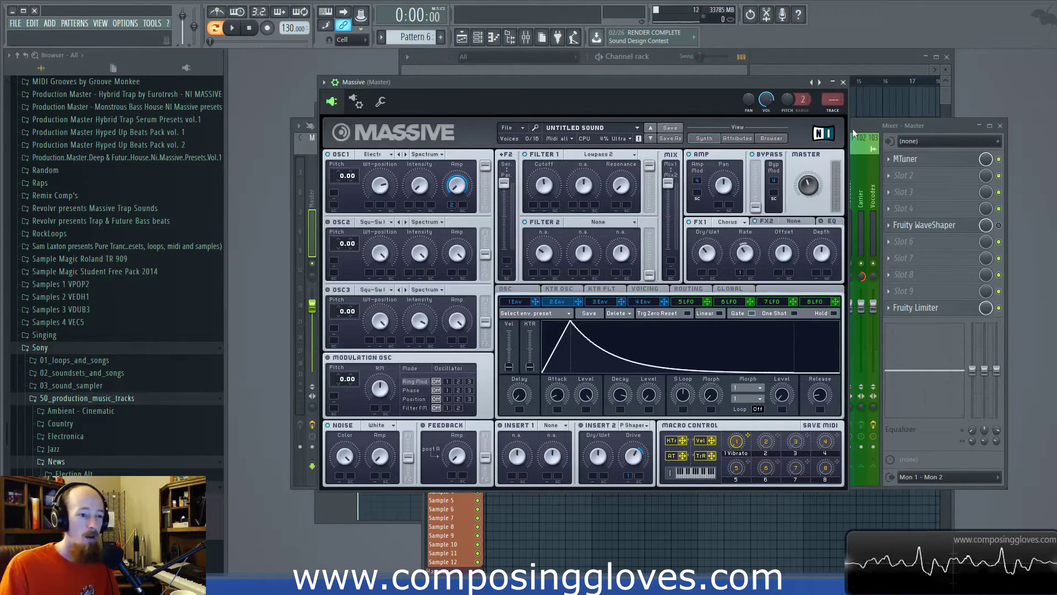
{"action": "left_click", "coordinate": [918, 192]}
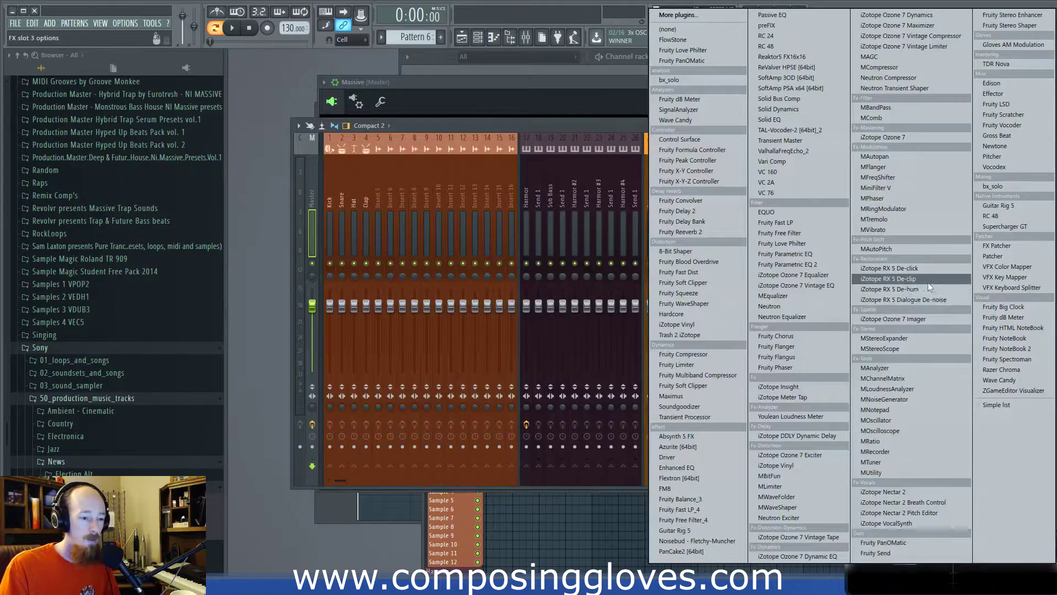
{"action": "left_click", "coordinate": [830, 262]}
{"action": "left_click_drag", "start_coordinate": [415, 166], "coordinate": [438, 163]}
{"action": "left_click_drag", "start_coordinate": [365, 250], "coordinate": [360, 296]}
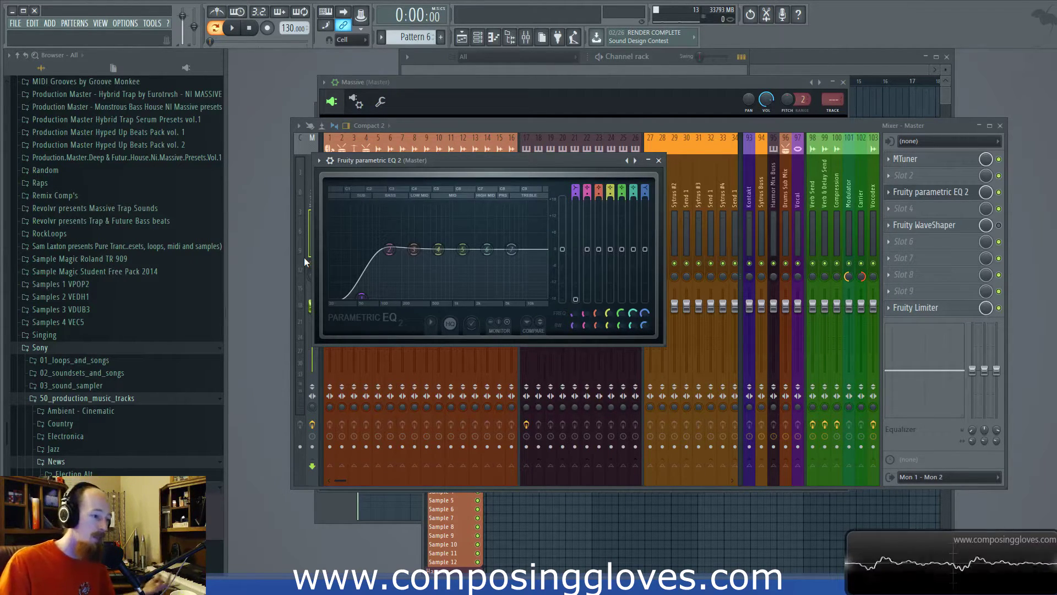
- Close the parametric EQ and return to the Massive synth window
{"action": "left_click", "coordinate": [658, 160]}
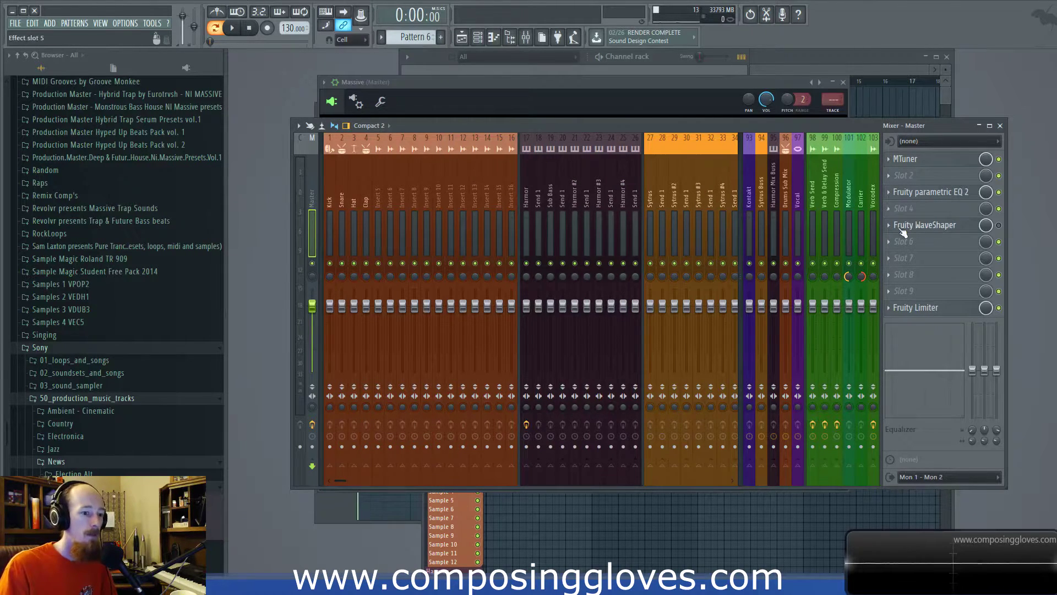
{"action": "left_click", "coordinate": [557, 81]}
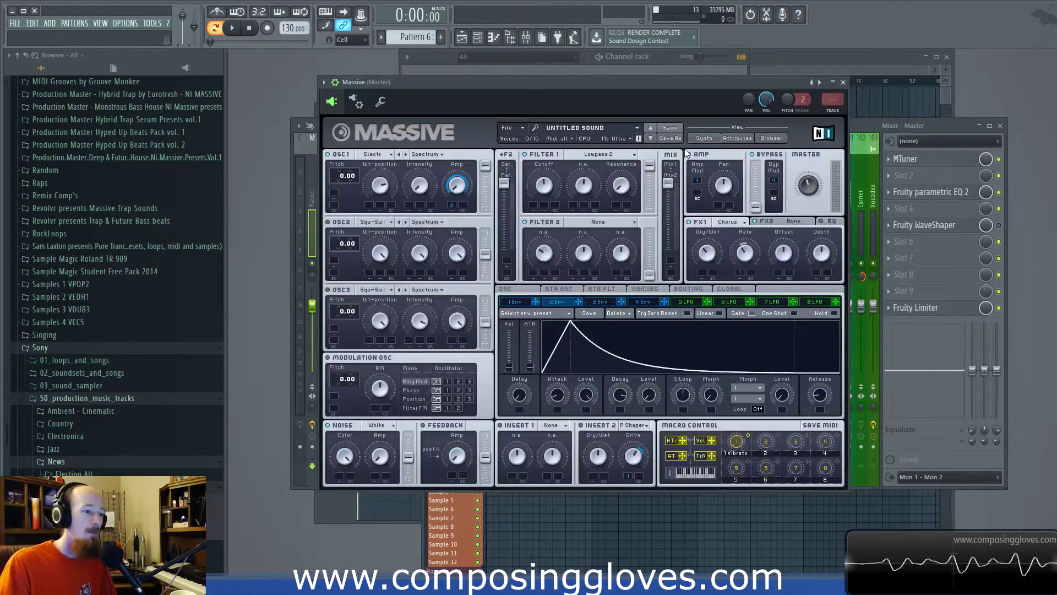
{"action": "left_click_drag", "start_coordinate": [679, 91], "coordinate": [679, 89]}
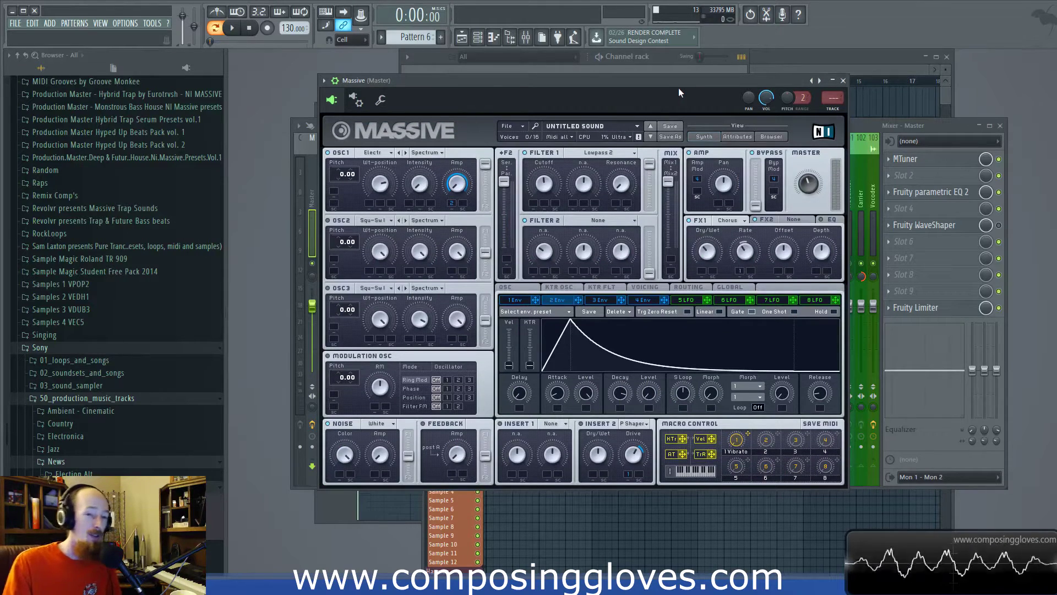